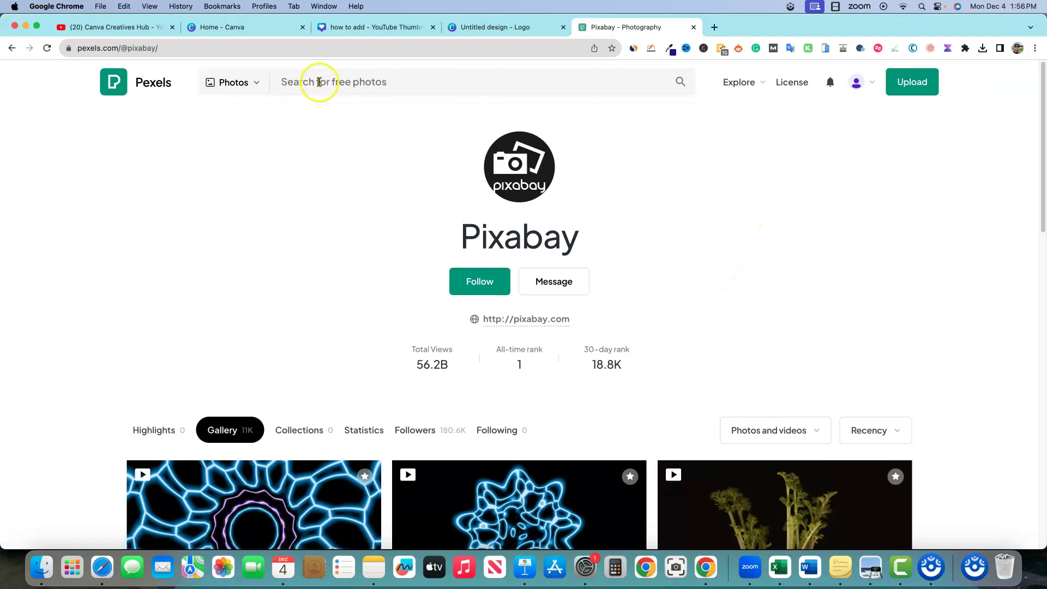
- Search Pexels for 'gardening' photos
left_click(320, 82)
type("gardening")
key("Return")
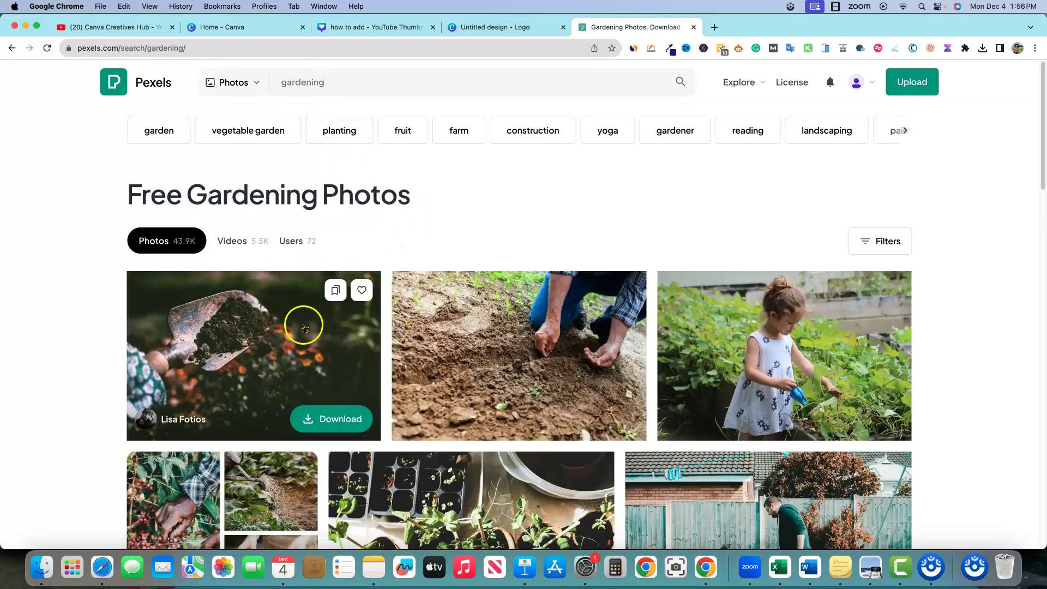
- Download the trowel of soil, hands-in-soil and seedling pots photos, dismissing each thank-you popup
left_click(334, 418)
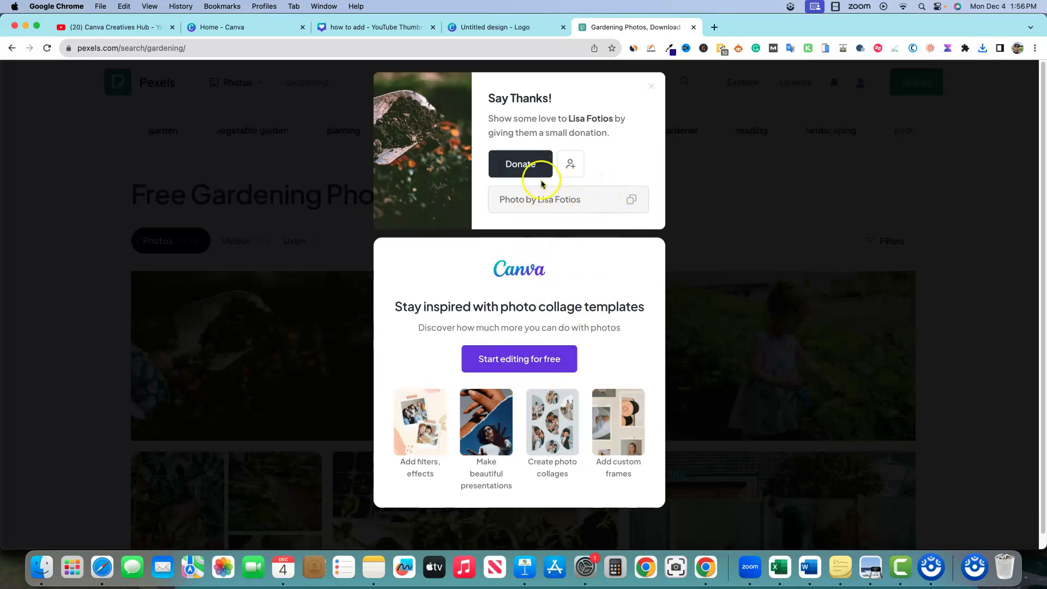
left_click(874, 165)
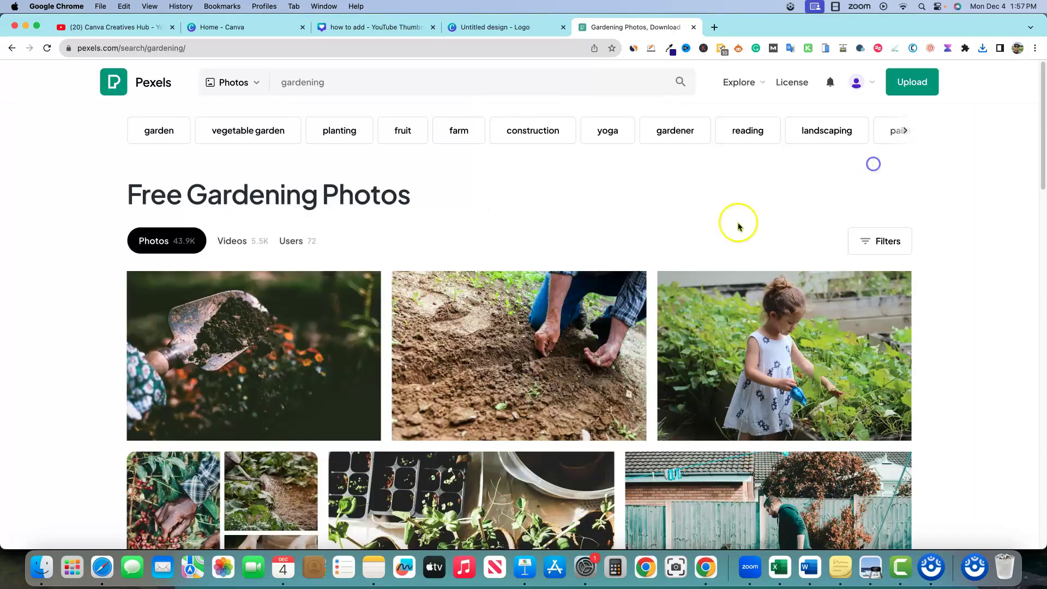
left_click(579, 410)
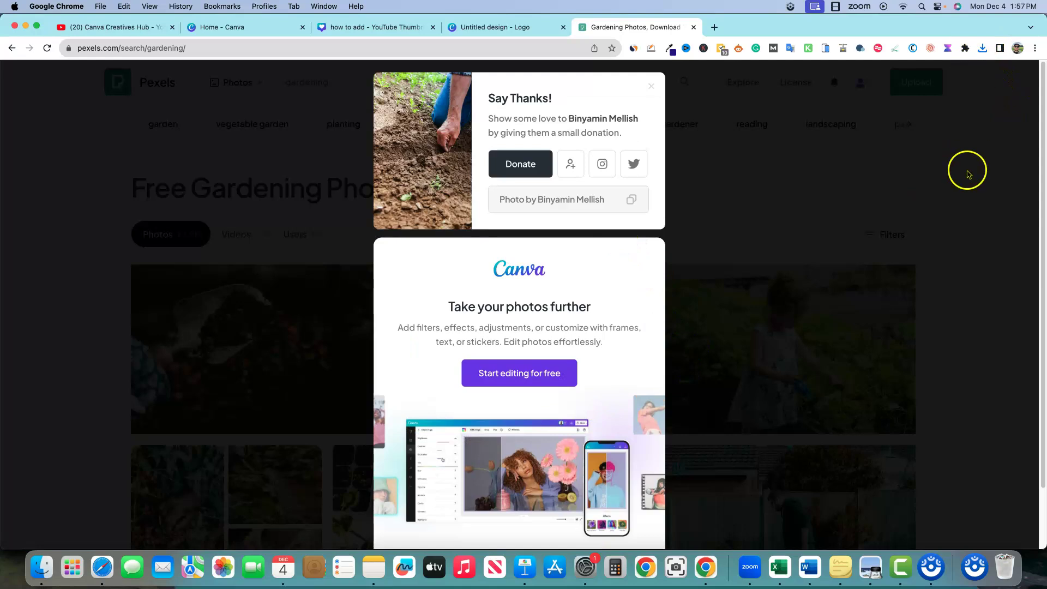
left_click(954, 184)
scroll(820, 315, "down", 5)
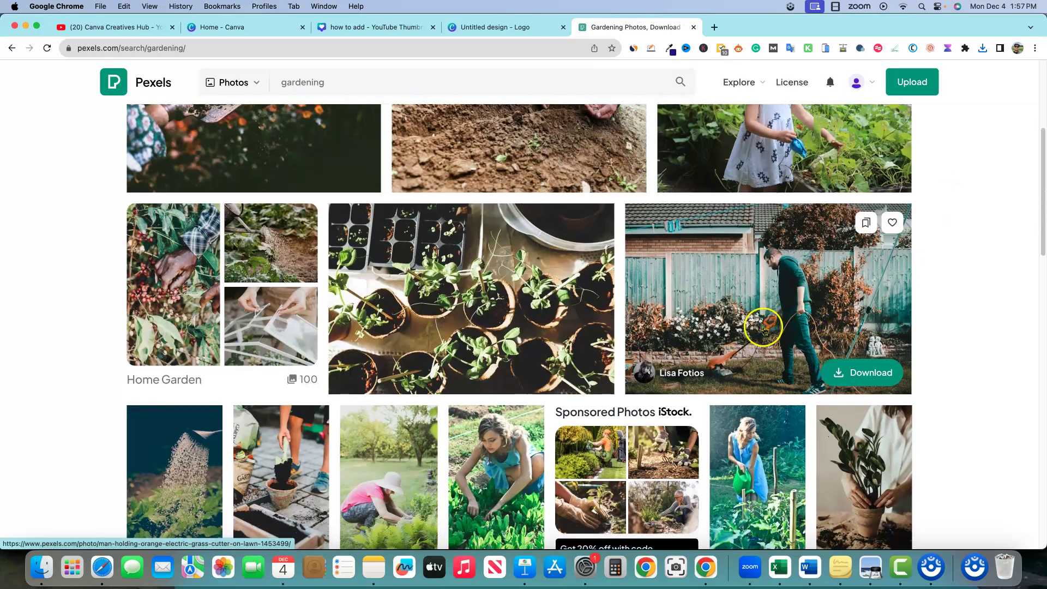
left_click(565, 373)
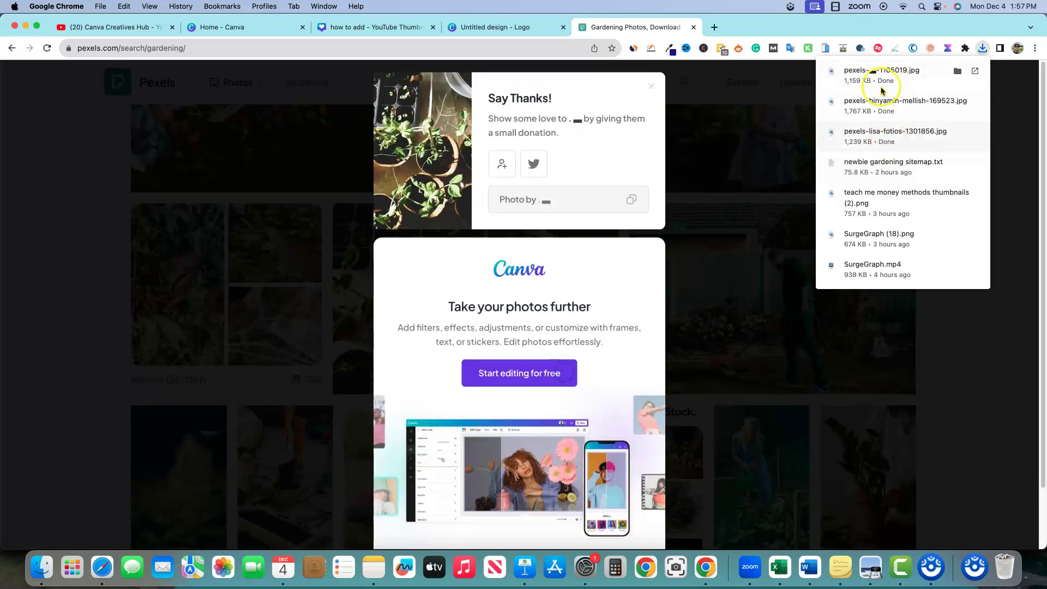
left_click(958, 311)
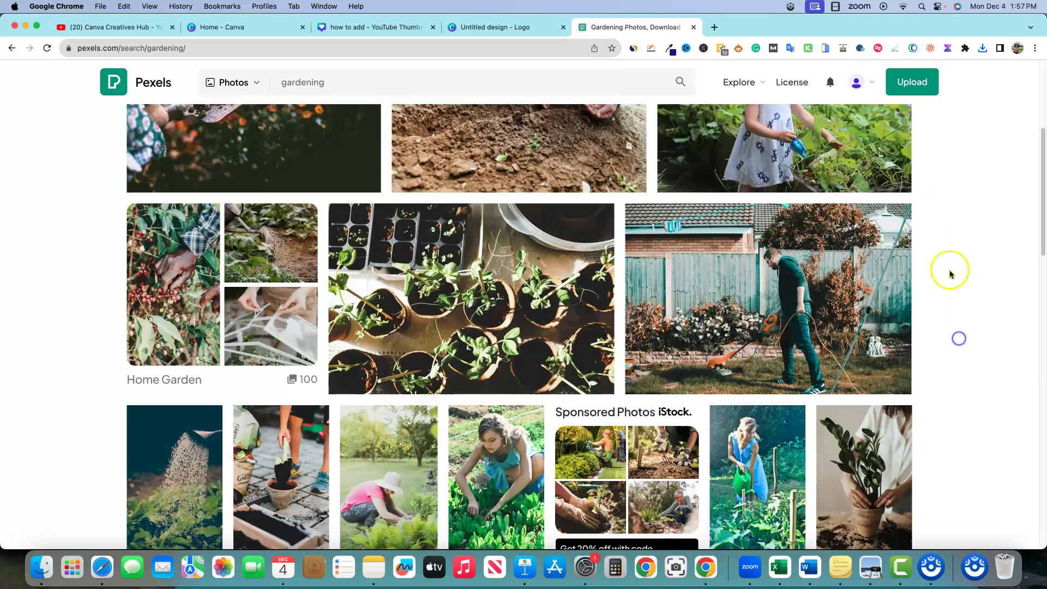
- From the Canva home page, create a blank YouTube Thumbnail design
left_click(260, 31)
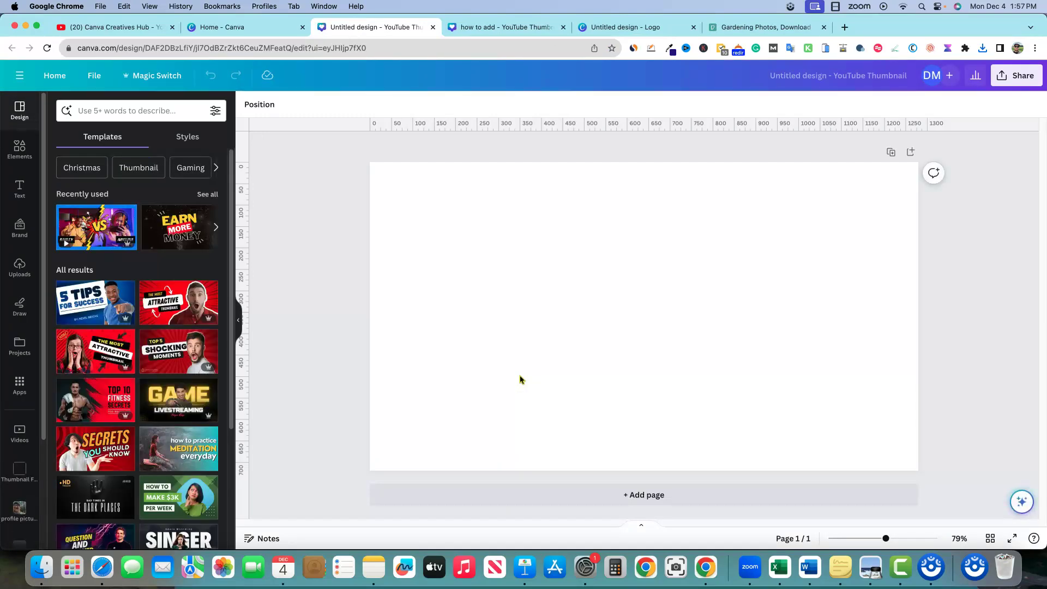
left_click(555, 433)
- Upload the three downloaded Pexels JPG photos from the Downloads folder to Canva
left_click(19, 267)
left_click(153, 137)
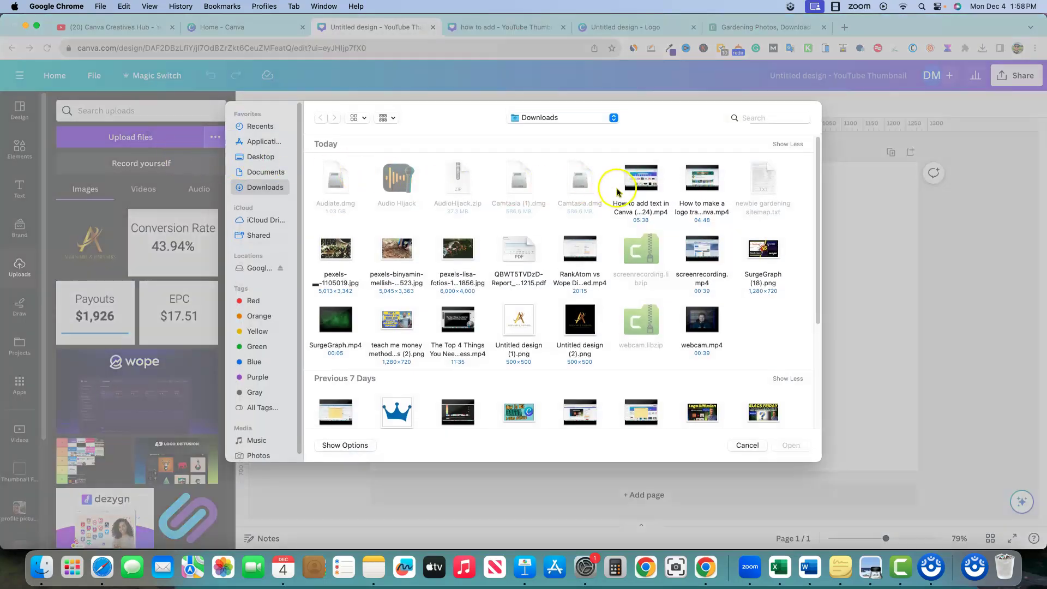
left_click(341, 252)
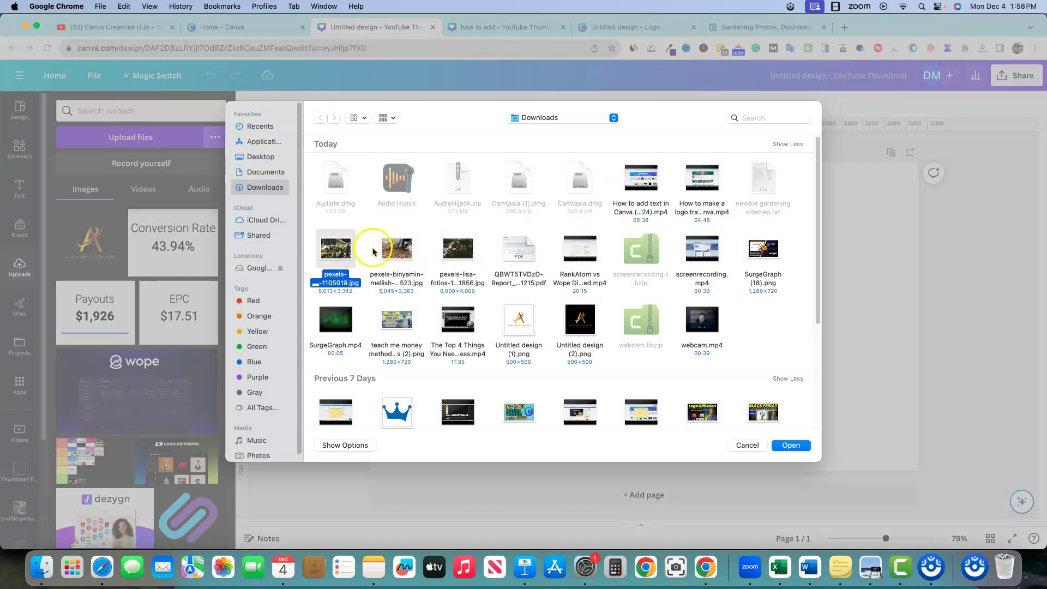
left_click(397, 255, "super")
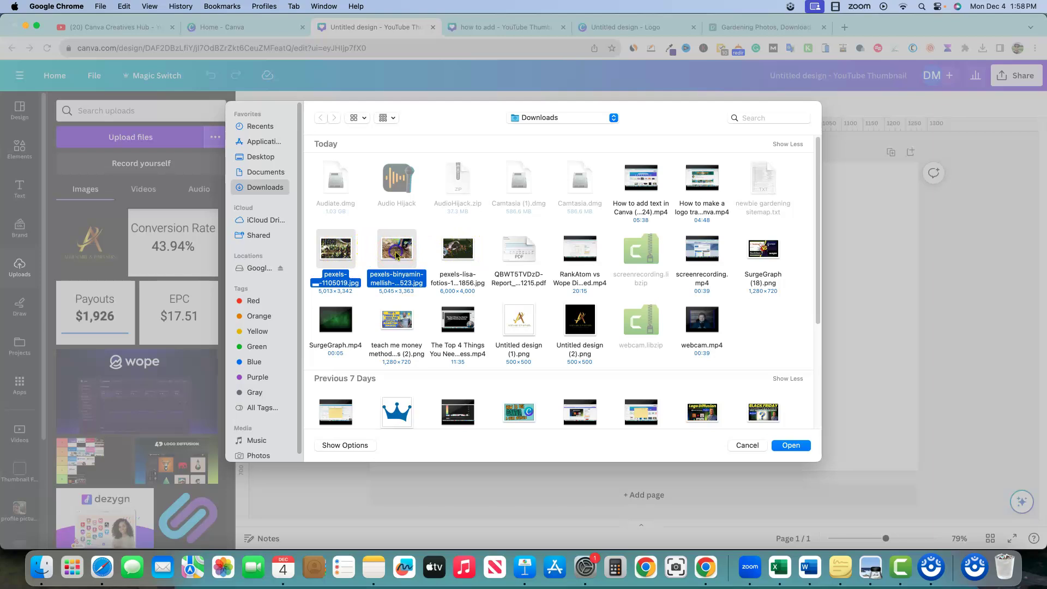
left_click(458, 254, "super")
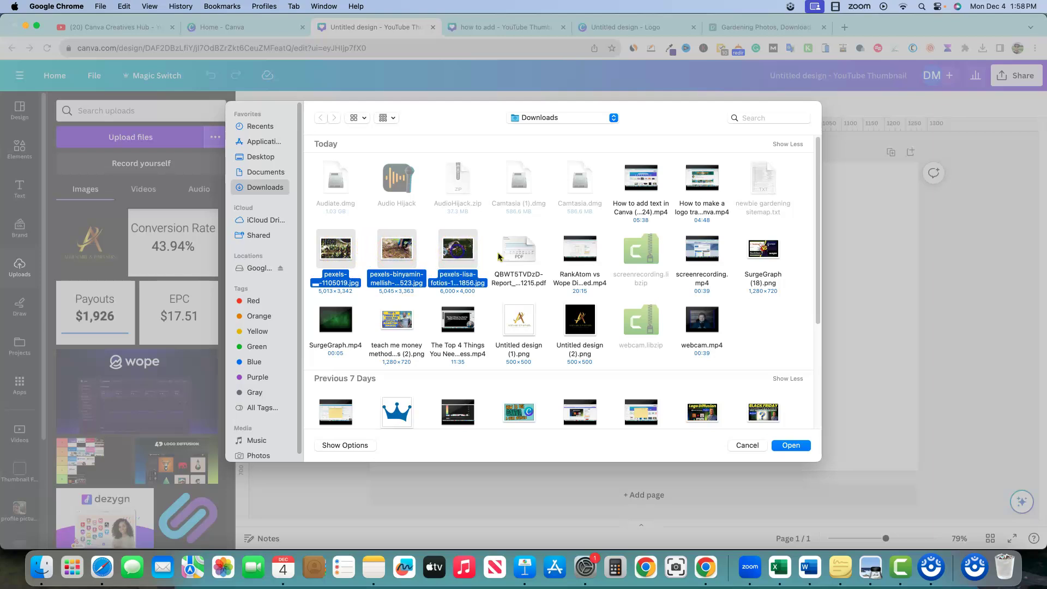
left_click(791, 446)
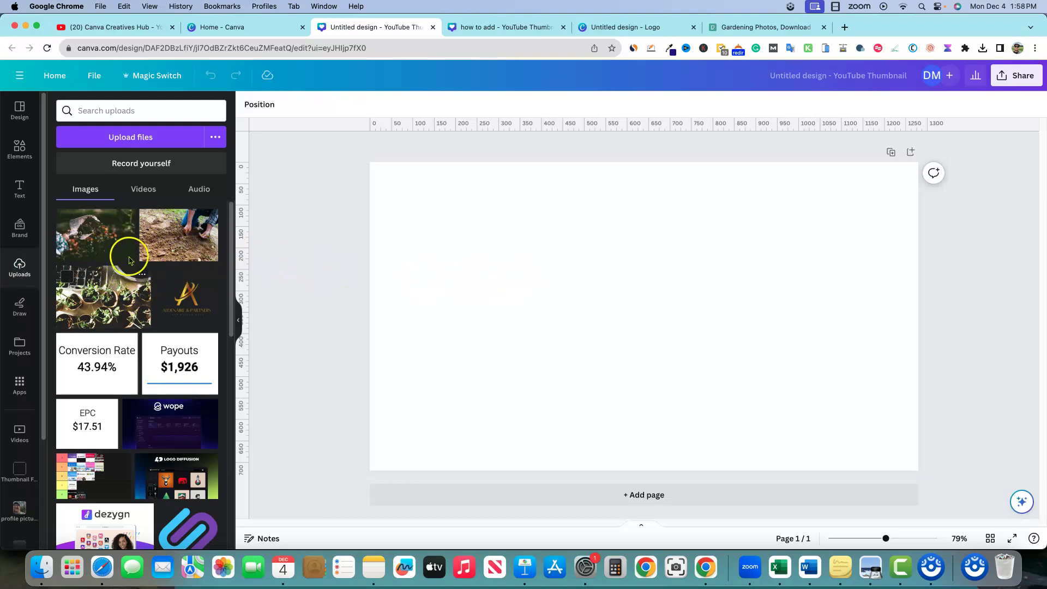
- Fill page 1 with the hands-in-soil photo and add two blank pages
left_click_drag(150, 252, 346, 222)
left_click(304, 236)
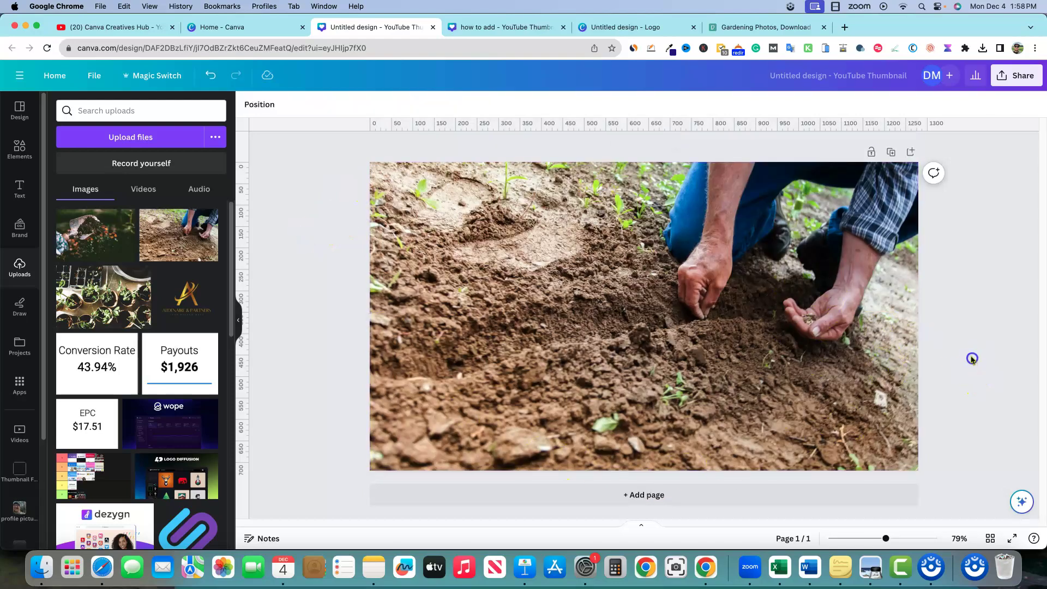
left_click(910, 152)
left_click(910, 152)
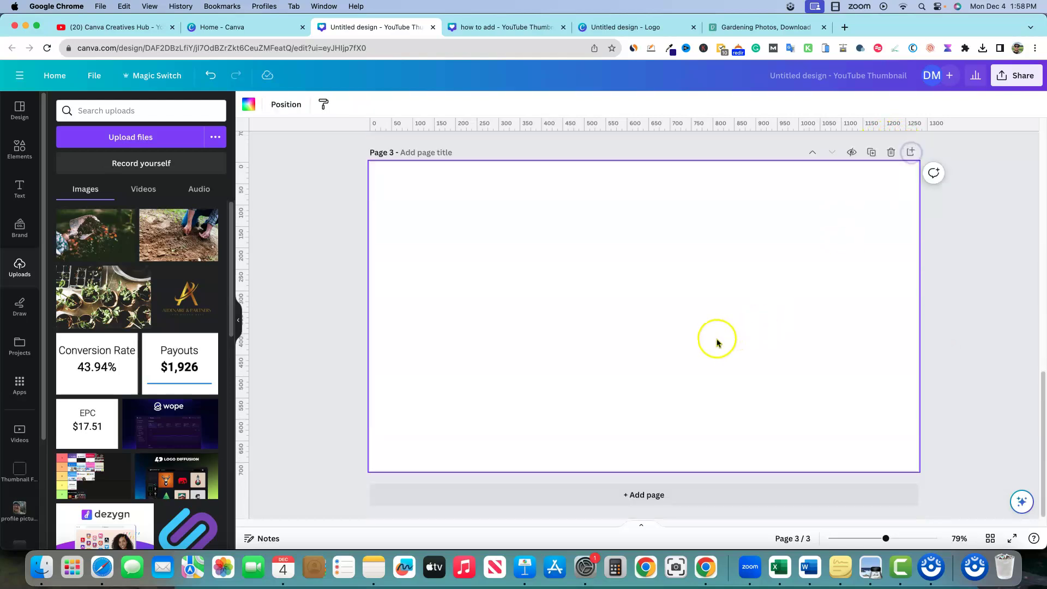
scroll(709, 341, "up", 10)
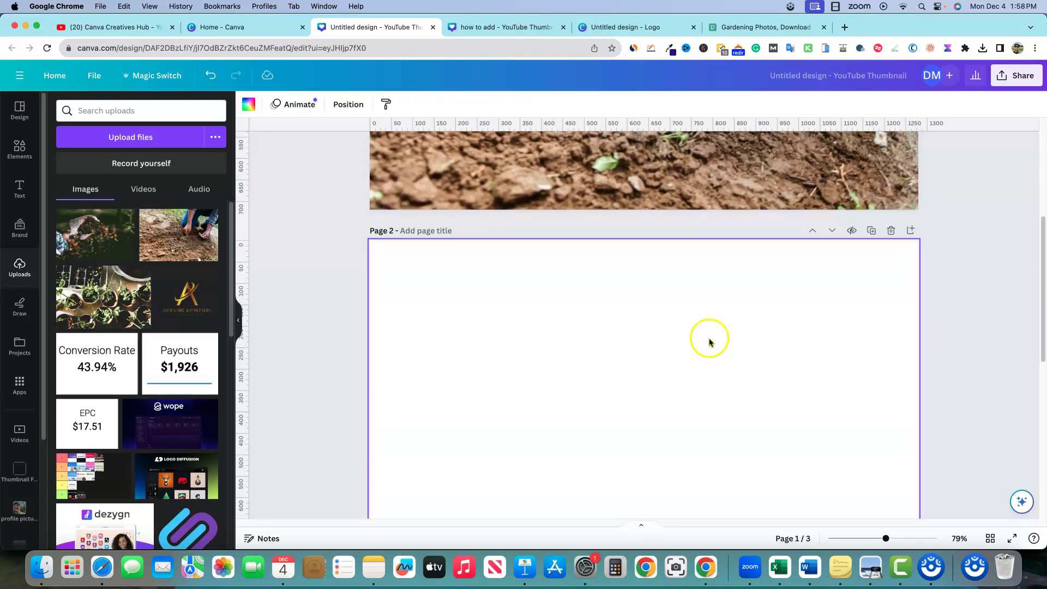
- Fill page 2 with the trowel of soil photo
left_click(709, 340)
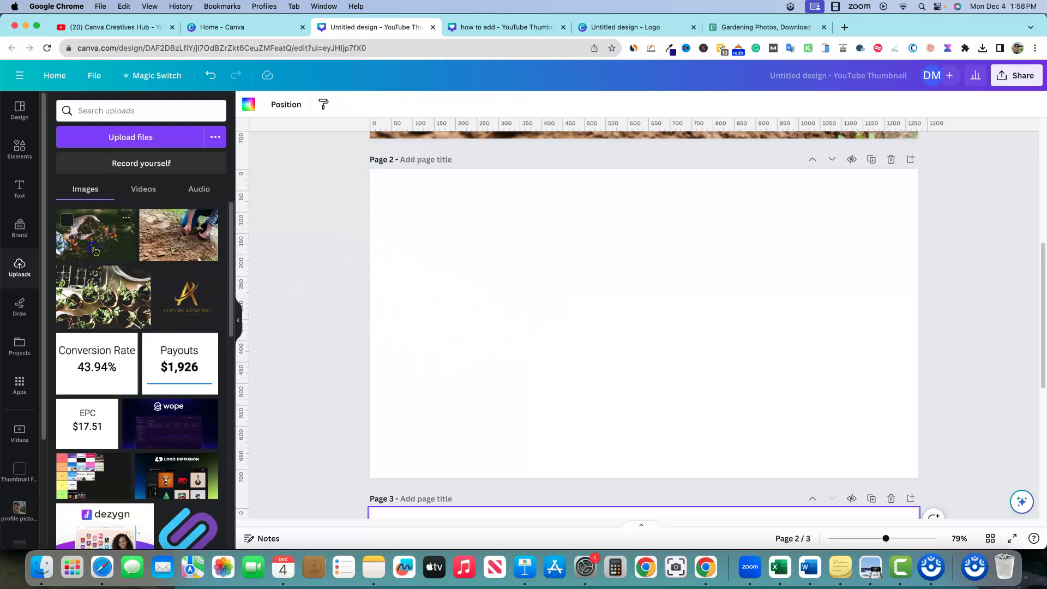
left_click_drag(123, 246, 367, 203)
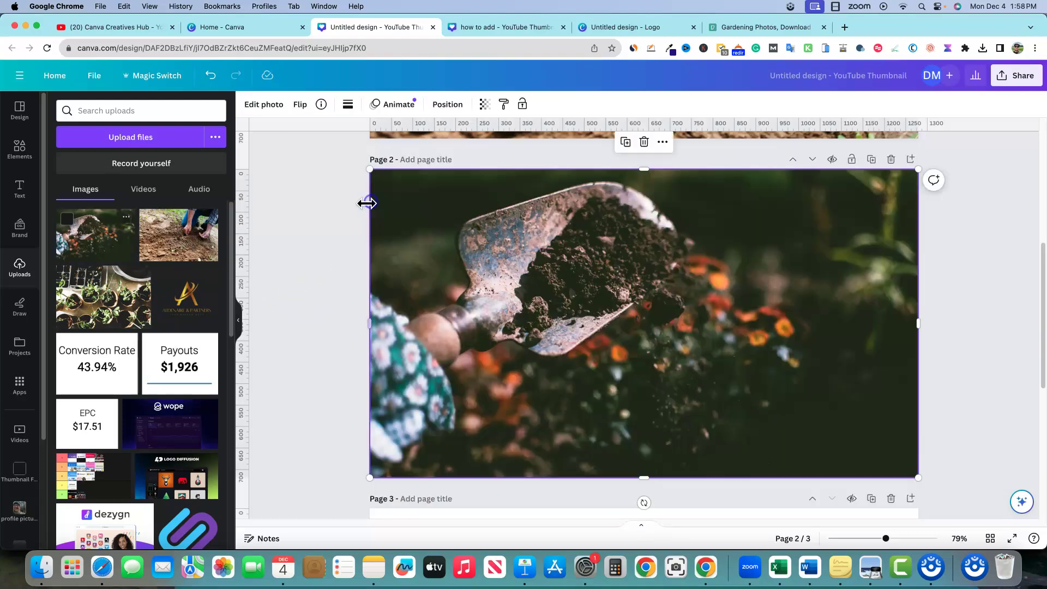
left_click(332, 263)
scroll(327, 391, "down", 6)
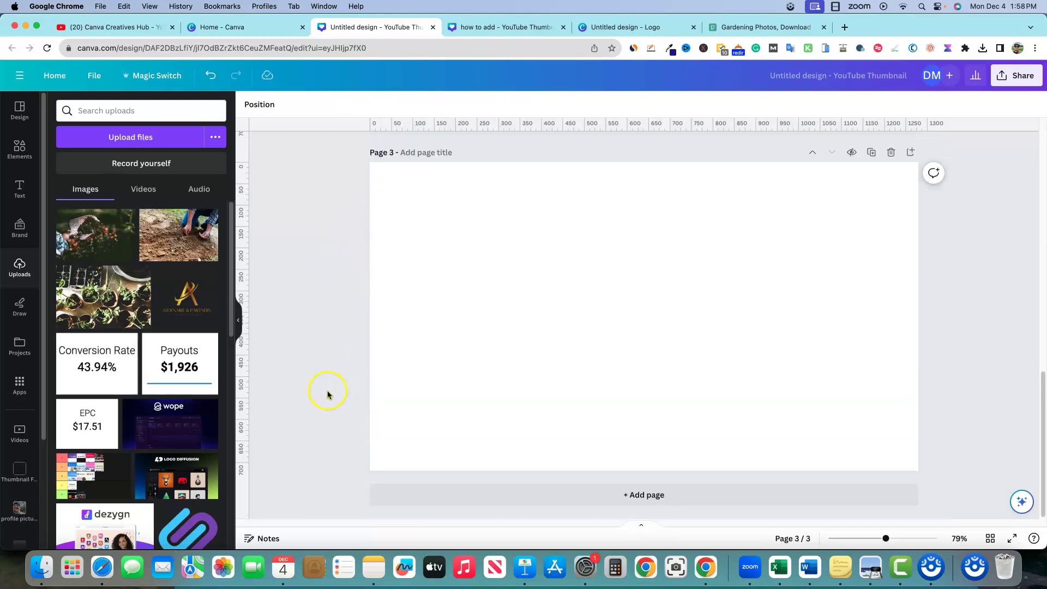
scroll(429, 197, "up", 1)
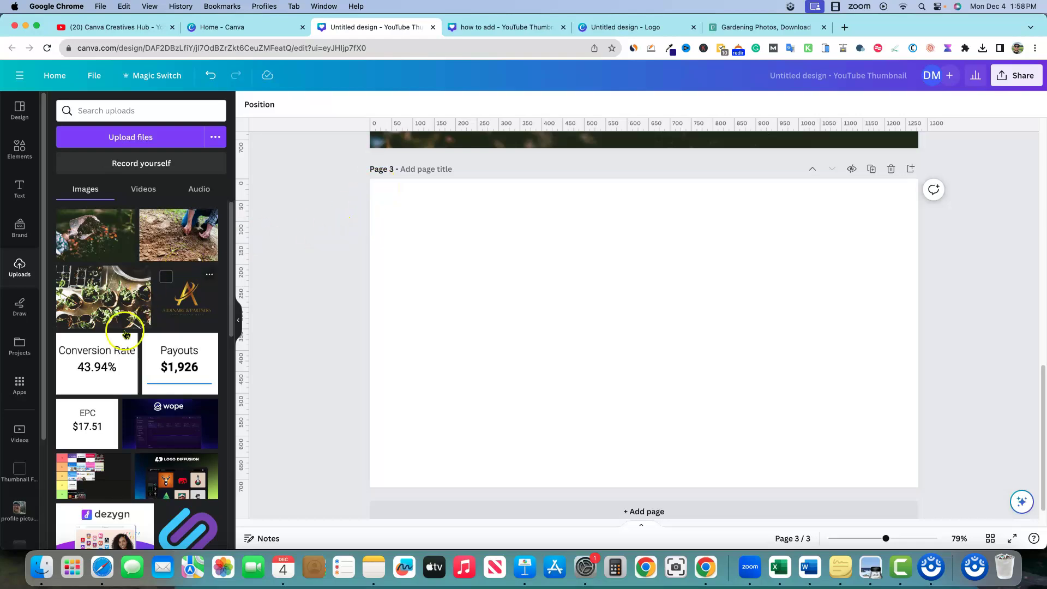
- Position and enlarge the seedling pots photo to cover all of page 3 (1280×720)
left_click(104, 312)
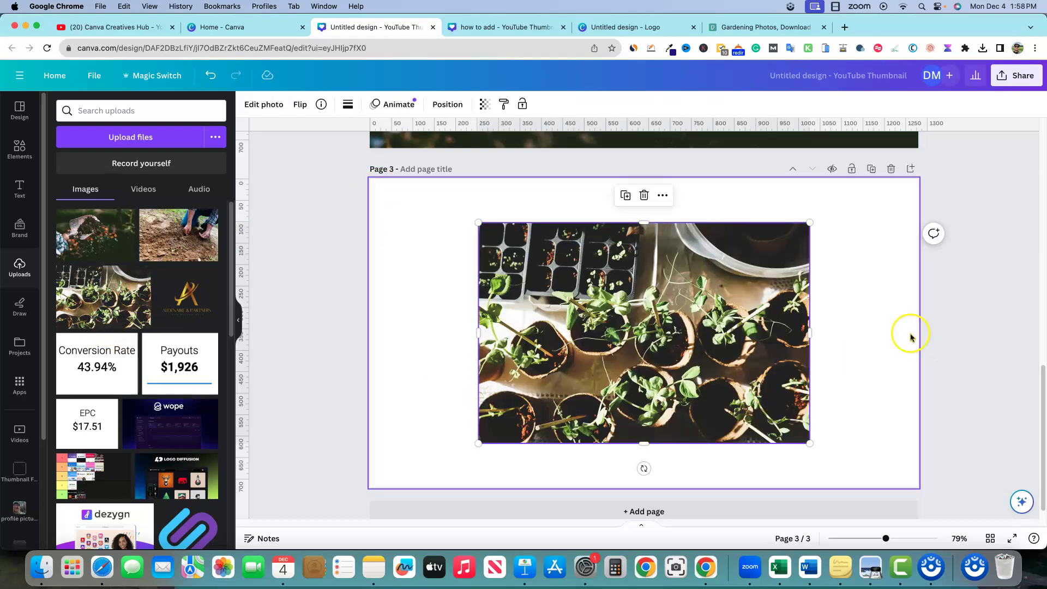
left_click(877, 320)
left_click(762, 326)
left_click_drag(761, 326, 731, 379)
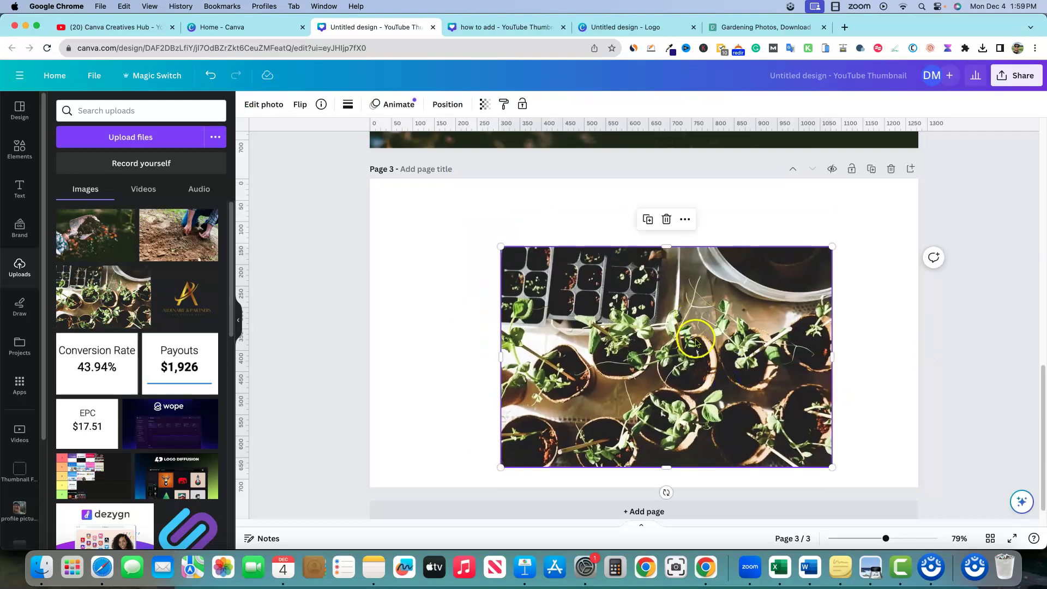
left_click_drag(694, 337, 566, 271)
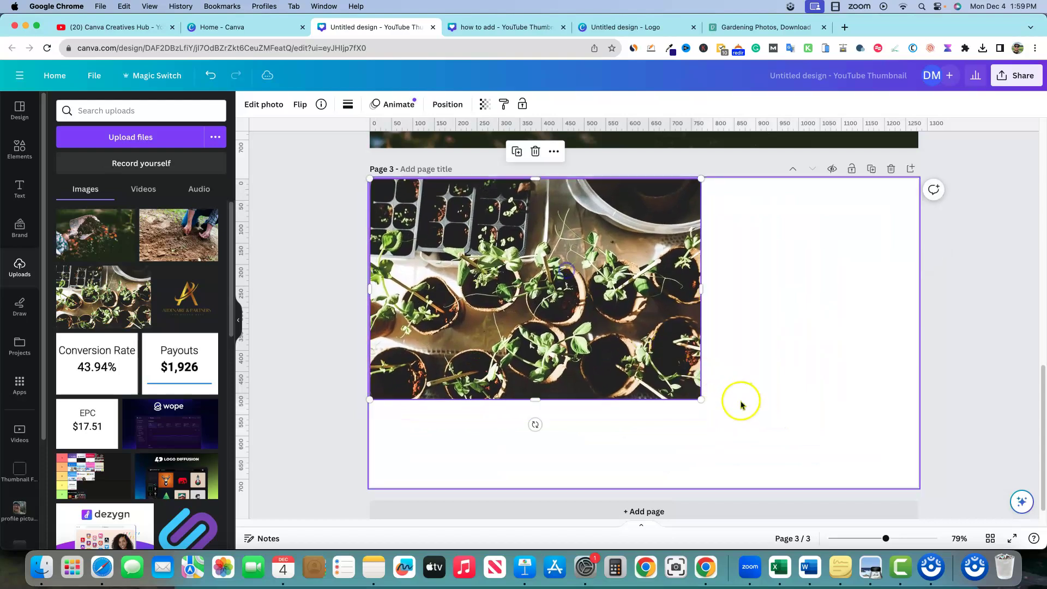
left_click_drag(700, 400, 833, 487)
left_click_drag(839, 335, 921, 335)
left_click(940, 326)
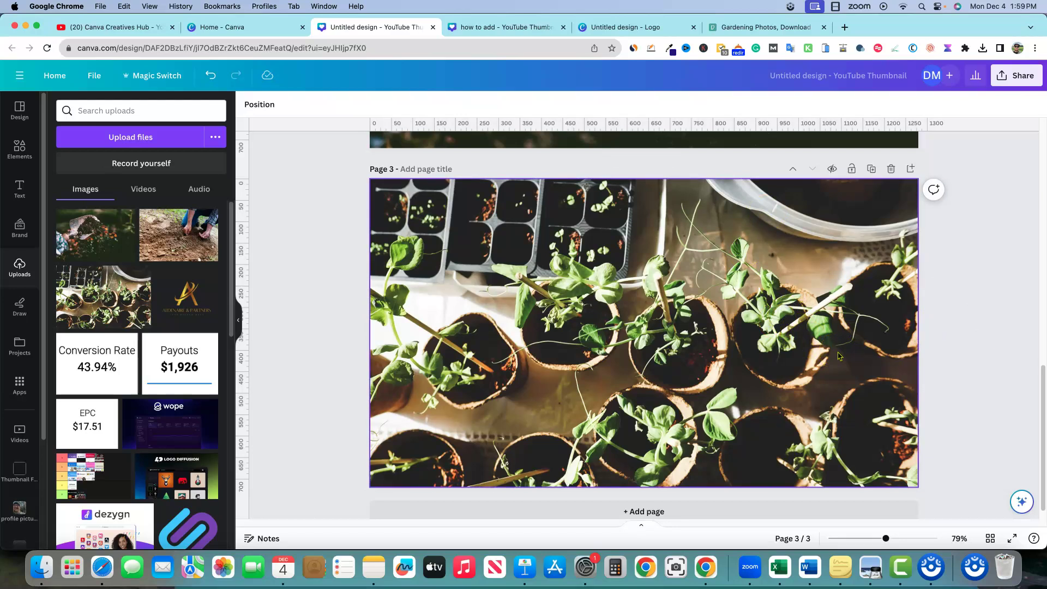
- Add page 4 and fill it with the seedling-trays photo
left_click(910, 168)
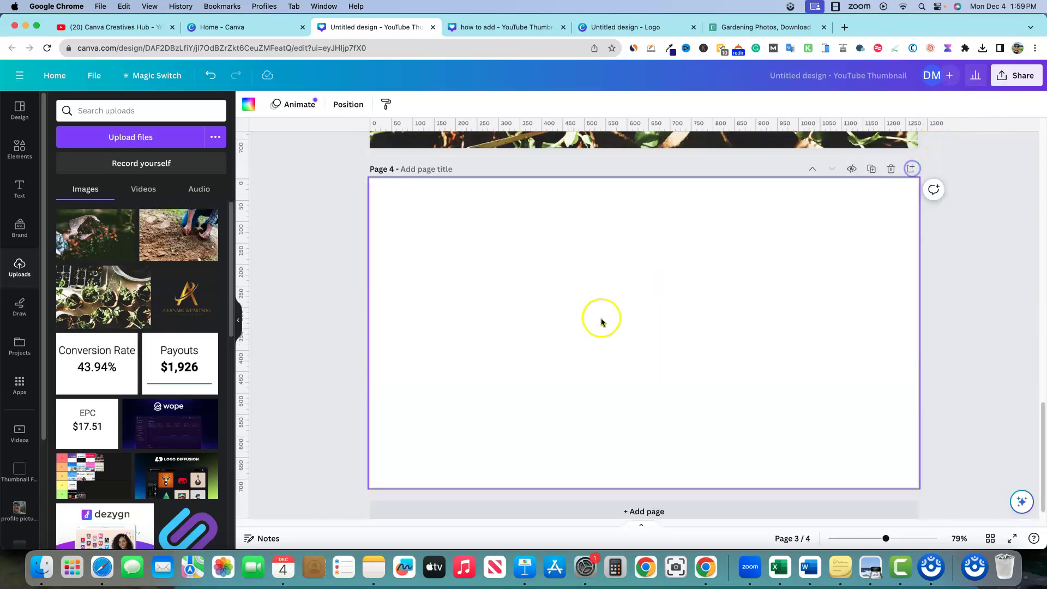
left_click_drag(112, 297, 379, 213)
left_click(314, 235)
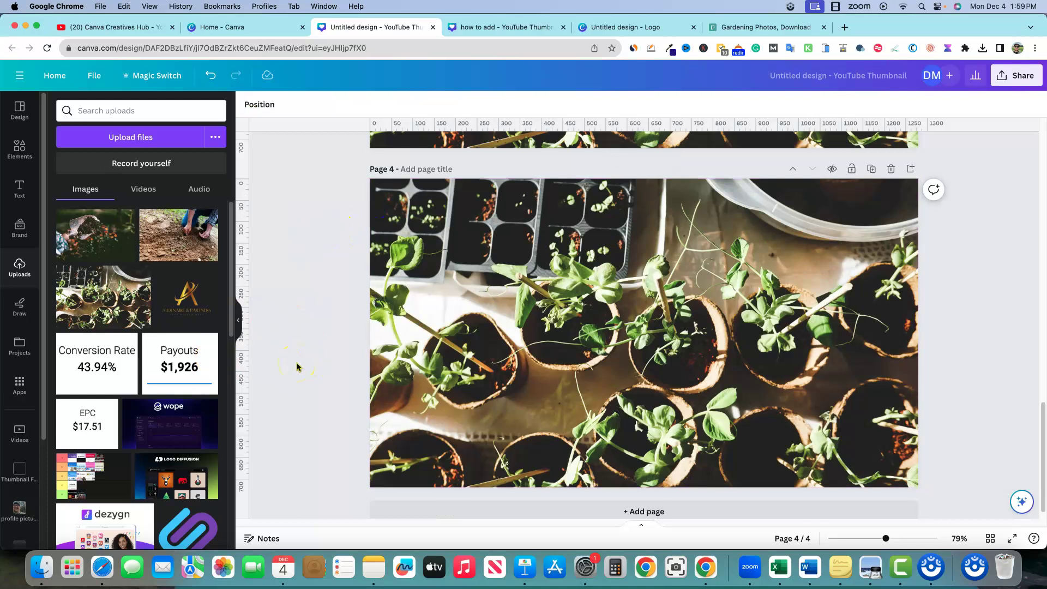
- Add a blank fifth page at the end of the design
scroll(545, 273, "down", 1)
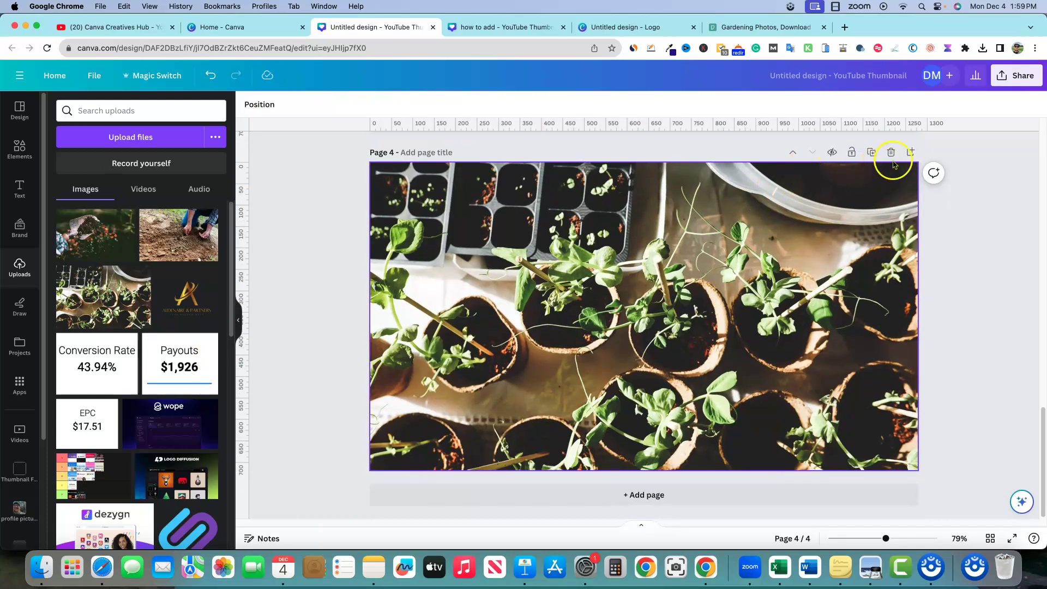
left_click(912, 152)
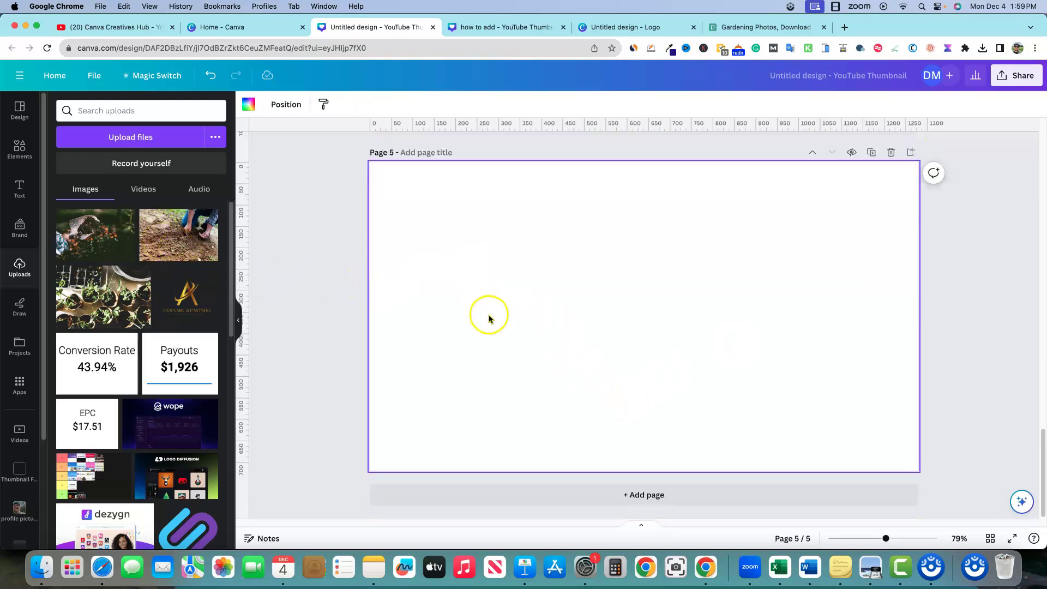
scroll(545, 306, "up", 15)
scroll(630, 289, "down", 3)
scroll(630, 289, "up", 2)
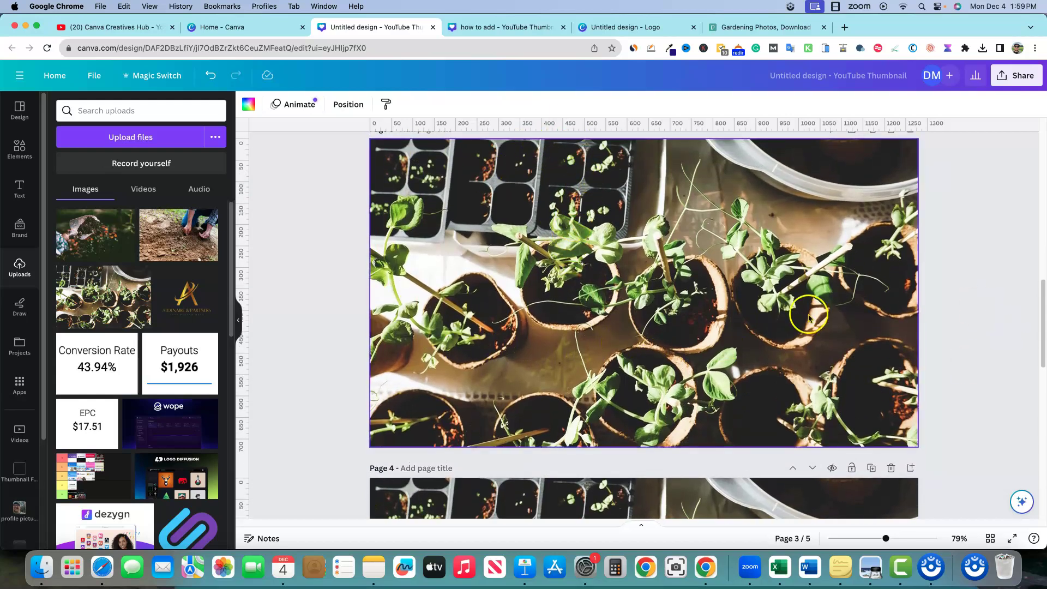
scroll(687, 300, "down", 1)
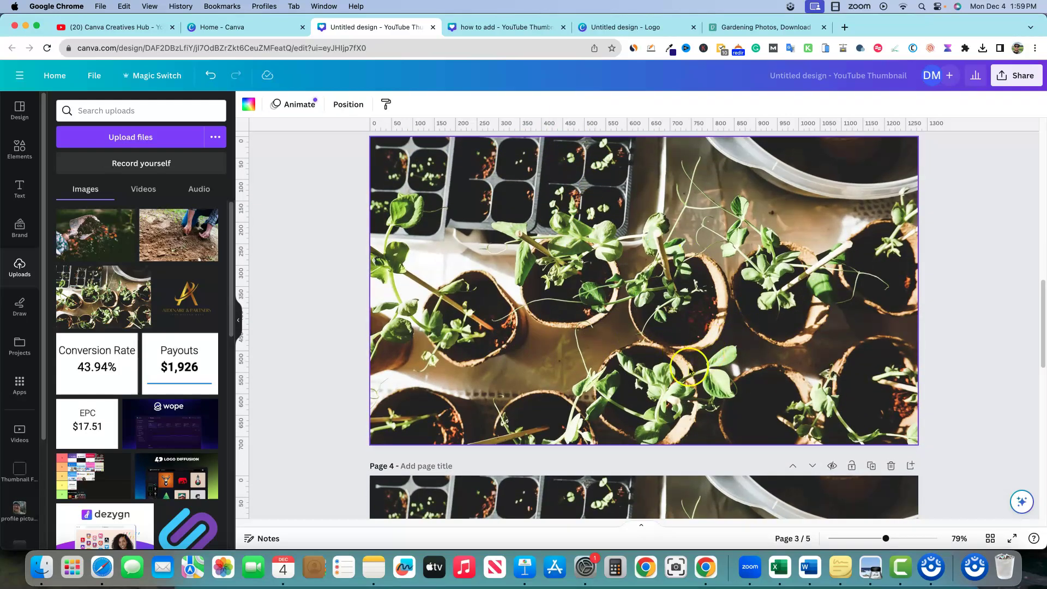
scroll(674, 372, "down", 10)
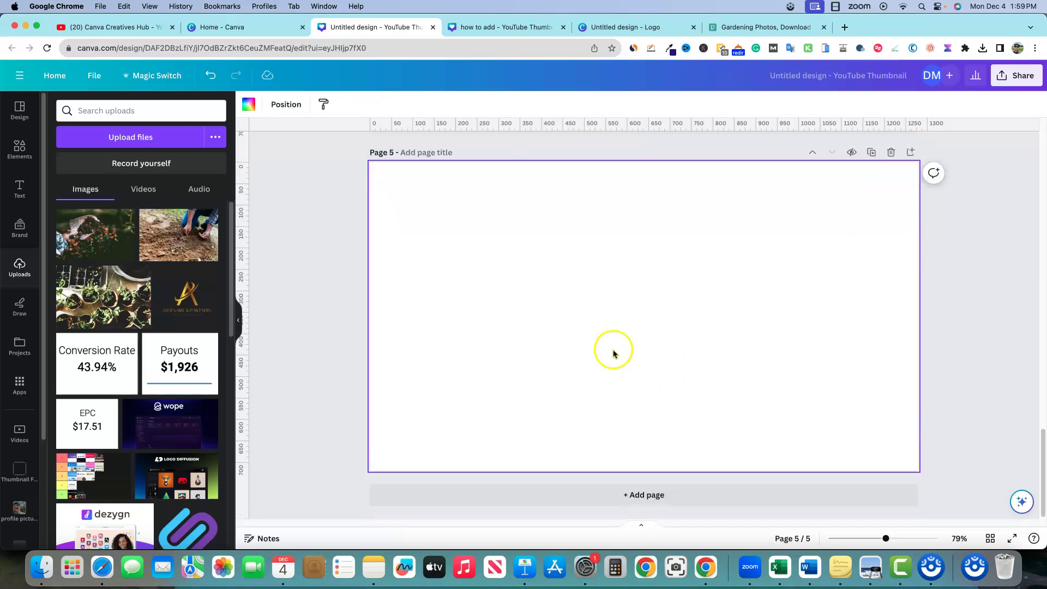
- Place a shrunken hands-in-soil photo at the upper right of page 5
left_click(199, 252)
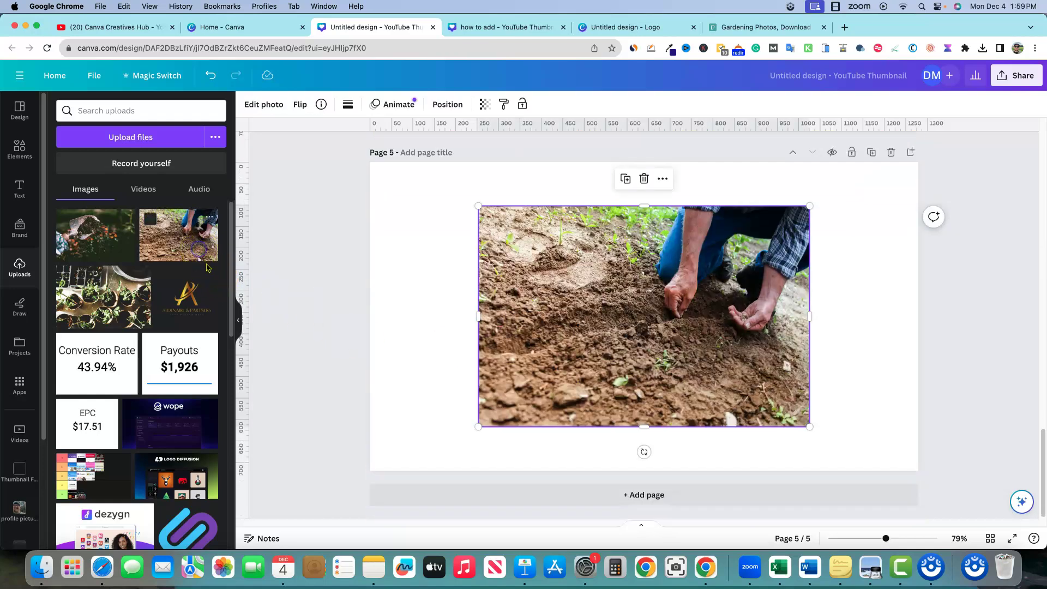
left_click_drag(600, 285, 690, 258)
left_click_drag(565, 399, 695, 333)
left_click(455, 336)
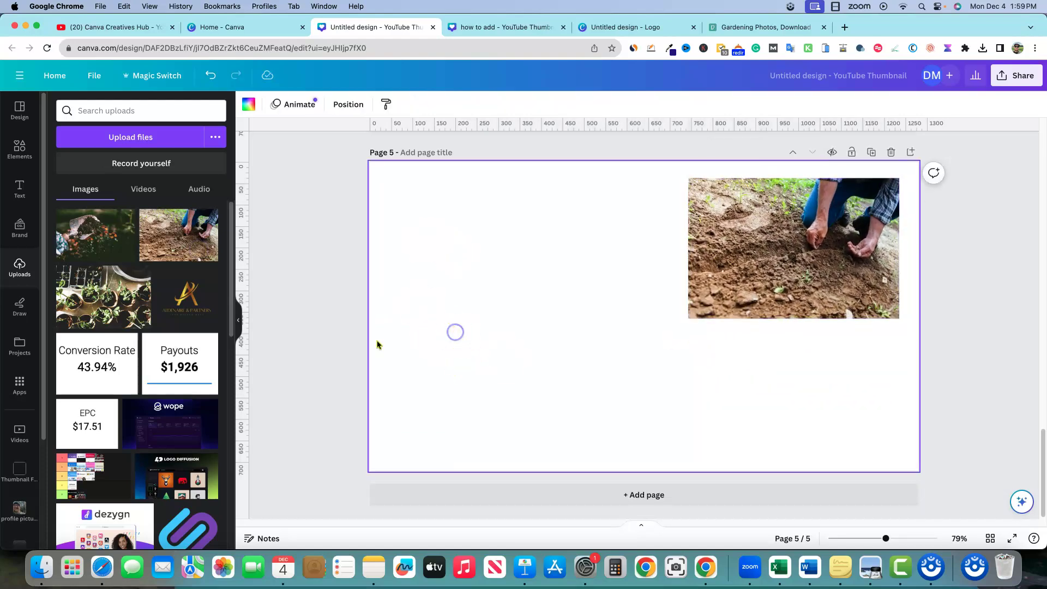
- Place a shrunken trowel photo at the upper left of page 5
left_click(80, 235)
left_click_drag(612, 304, 525, 272)
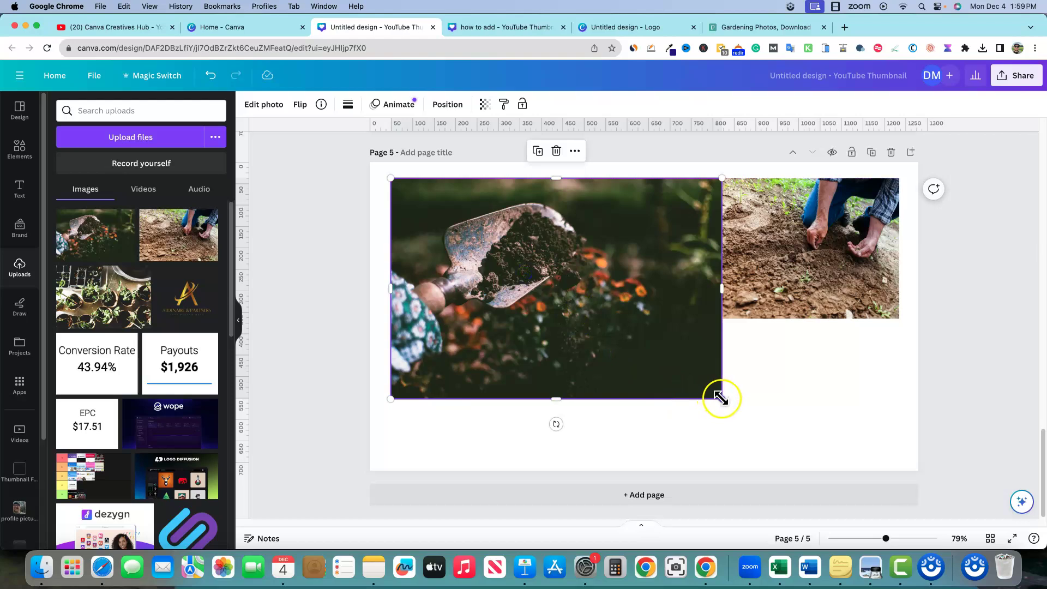
left_click_drag(722, 398, 653, 338)
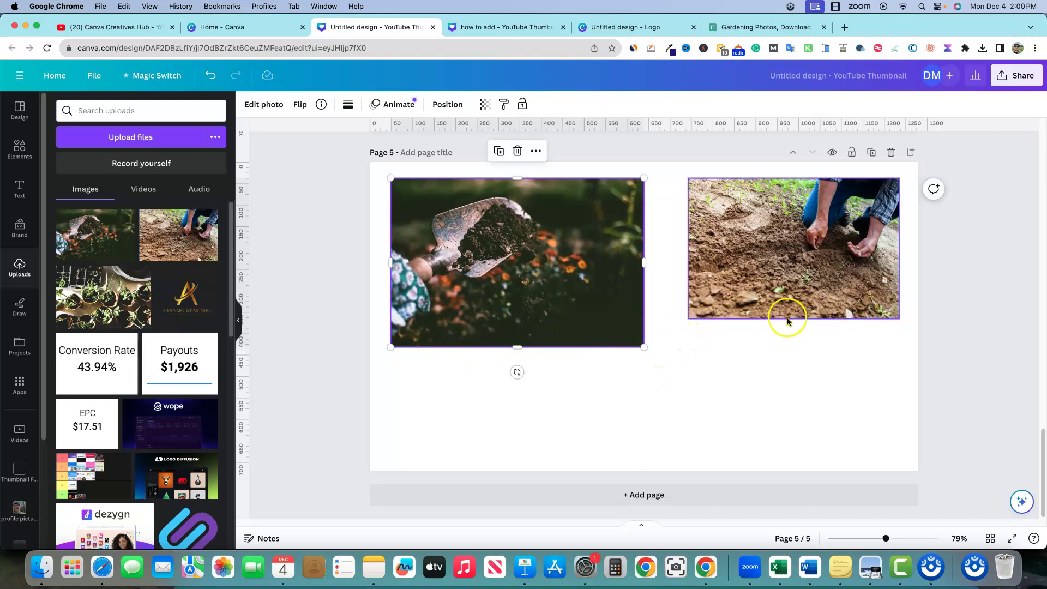
left_click_drag(643, 348, 597, 323)
left_click(594, 405)
- Place a matching-size seedlings photo at the lower centre of page 5
left_click(118, 300)
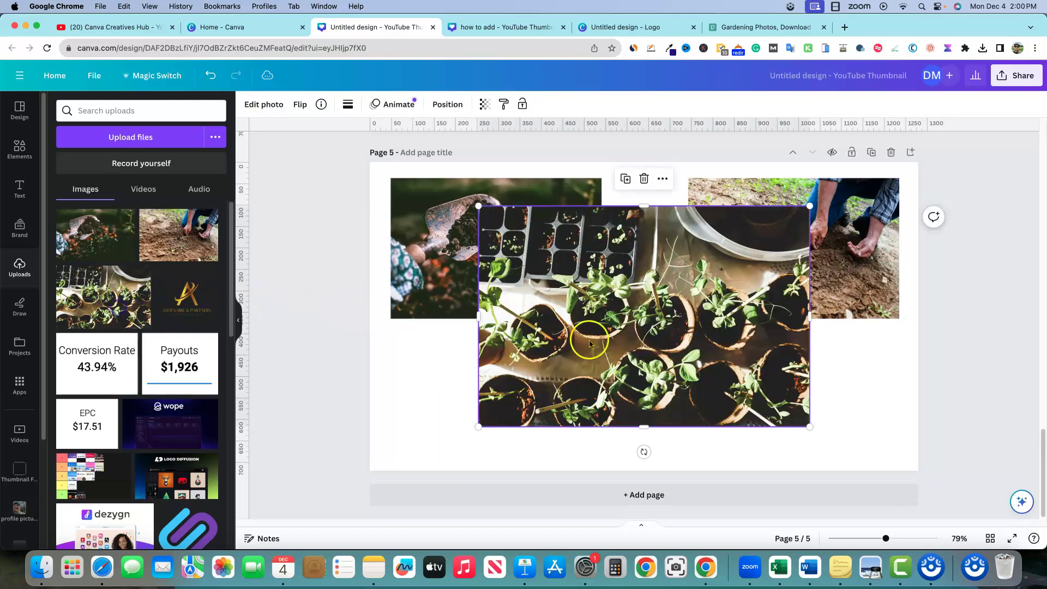
left_click_drag(661, 309, 581, 286)
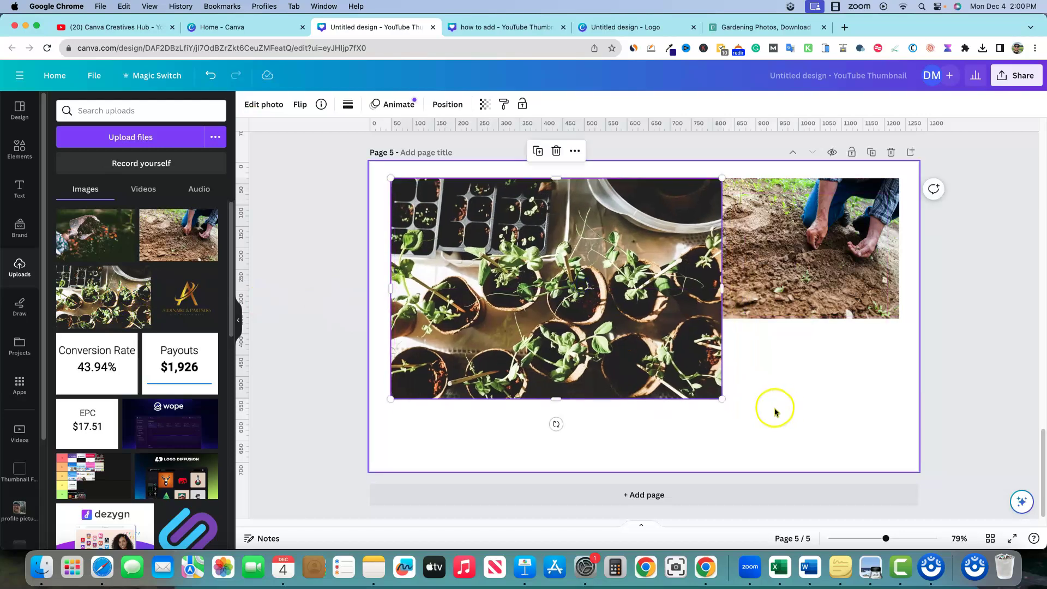
left_click_drag(716, 392, 603, 322)
left_click_drag(567, 292, 720, 415)
left_click(976, 401)
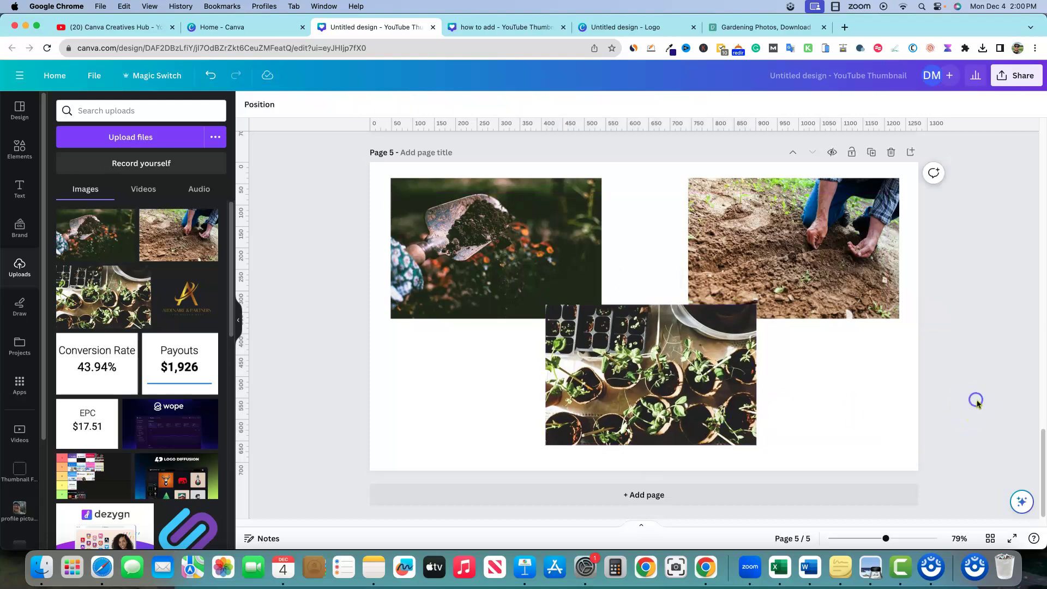
left_click(819, 277)
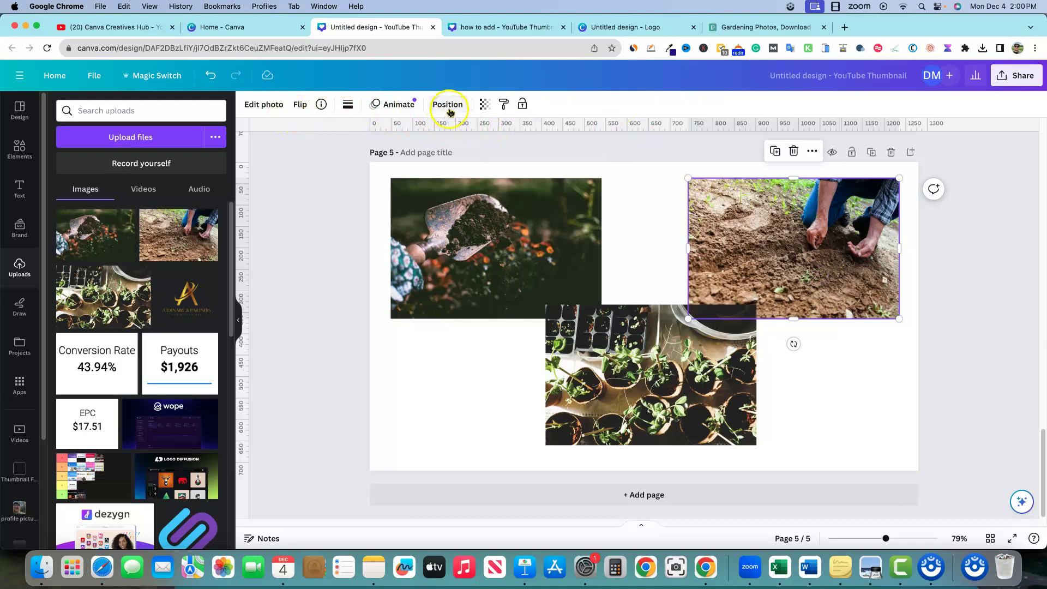
- Apply the Outline shadow effect to the hands-in-soil photo on page 5
left_click(276, 109)
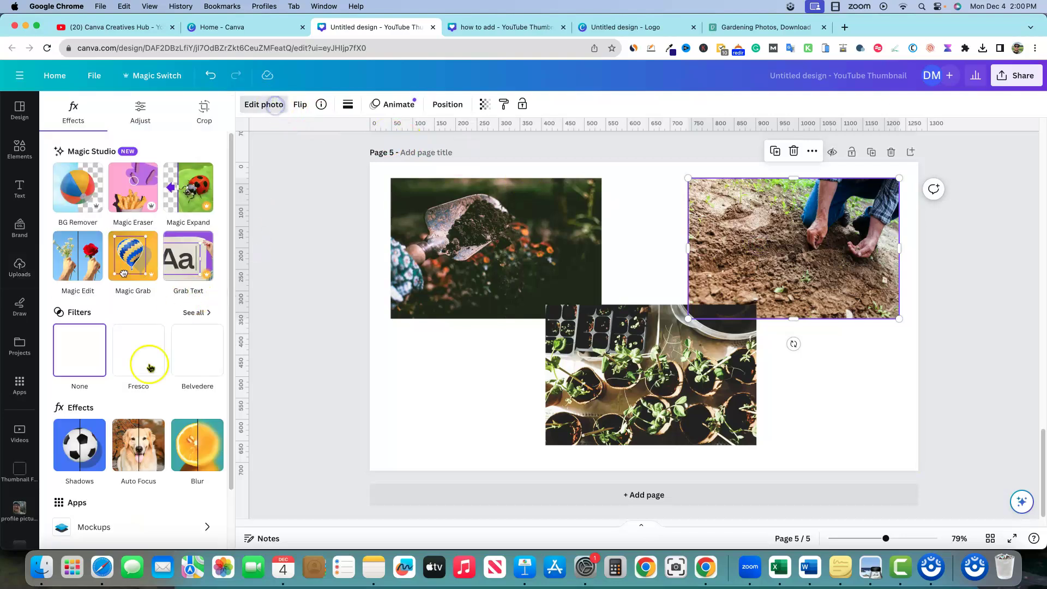
left_click(84, 441)
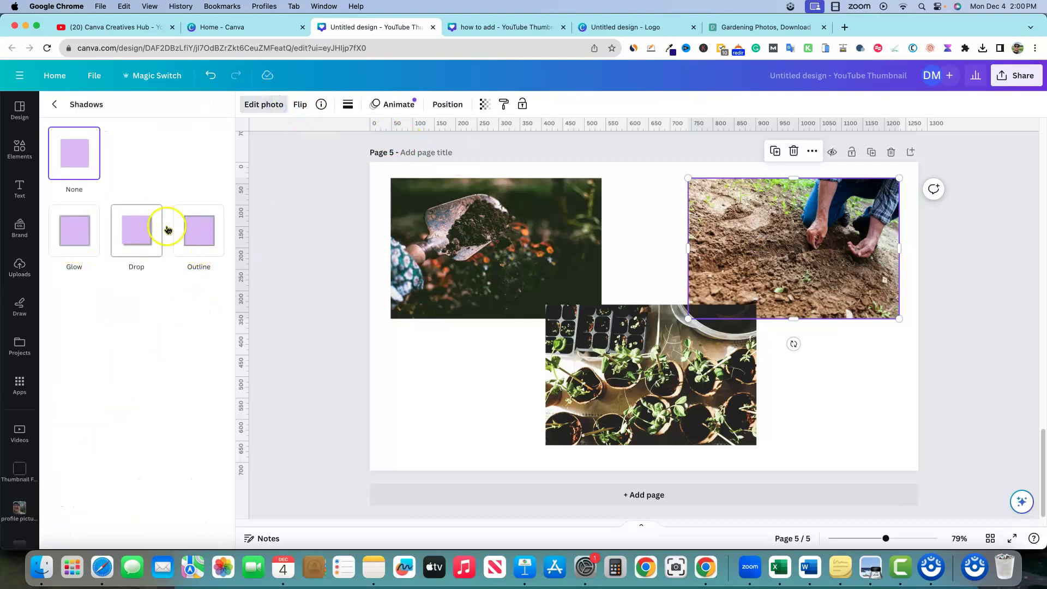
left_click(190, 264)
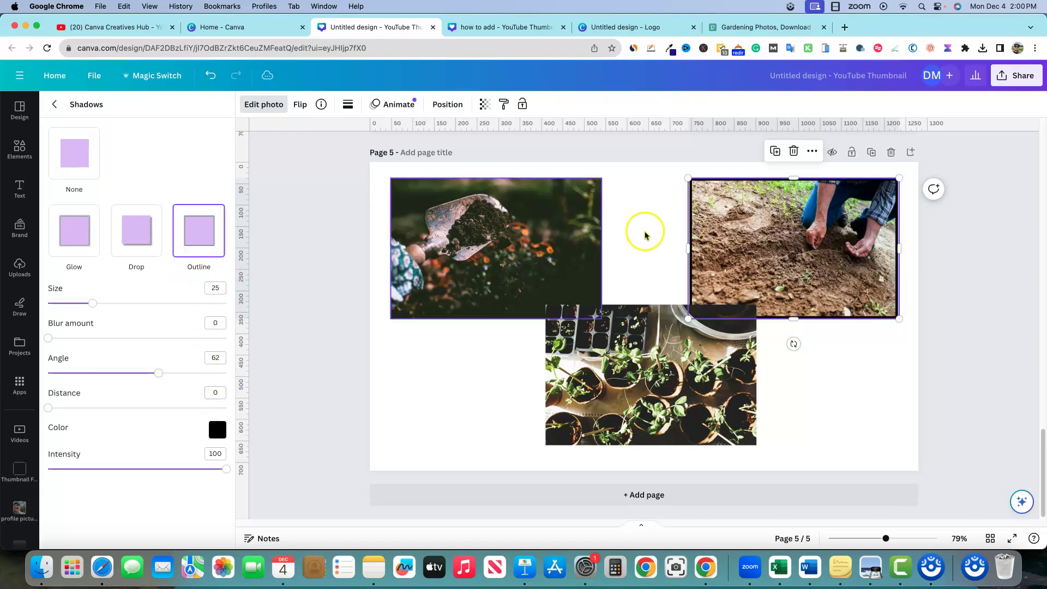
left_click(824, 373)
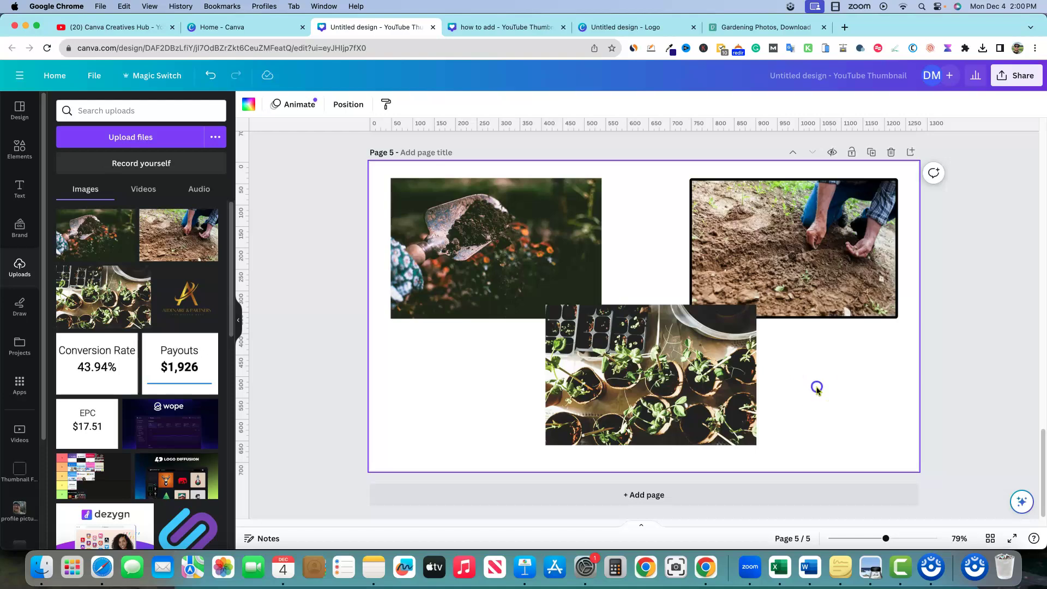
- Apply a widened Glow shadow effect to the seedlings photo on page 5
left_click(607, 395)
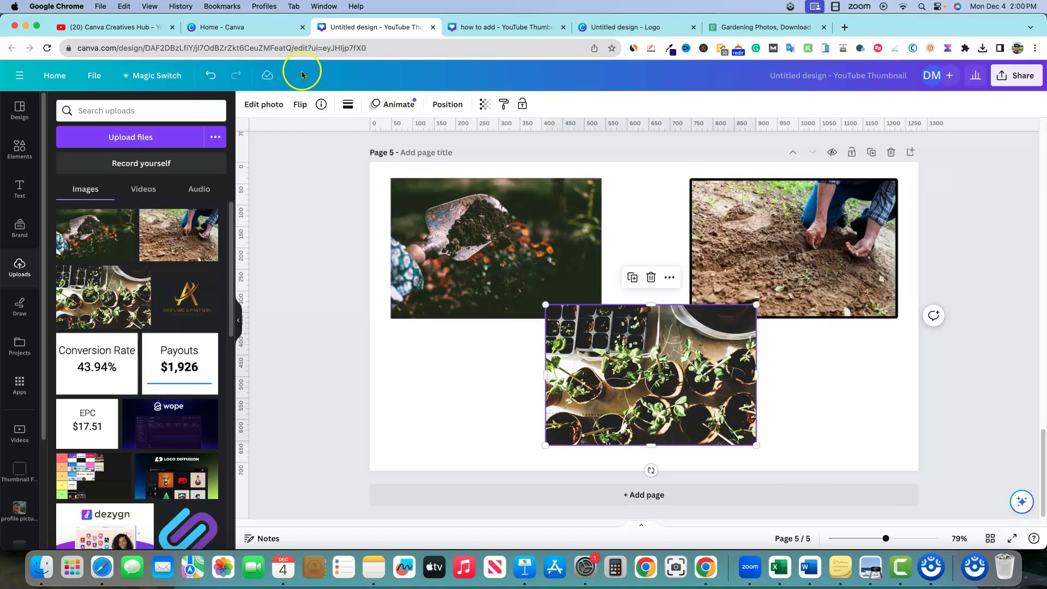
left_click(268, 106)
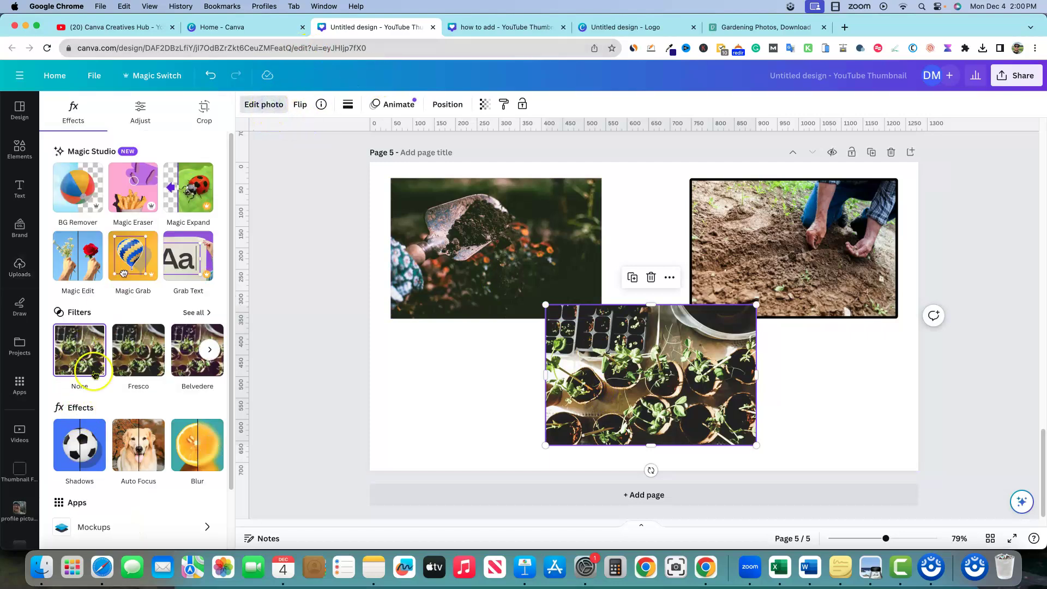
left_click(87, 453)
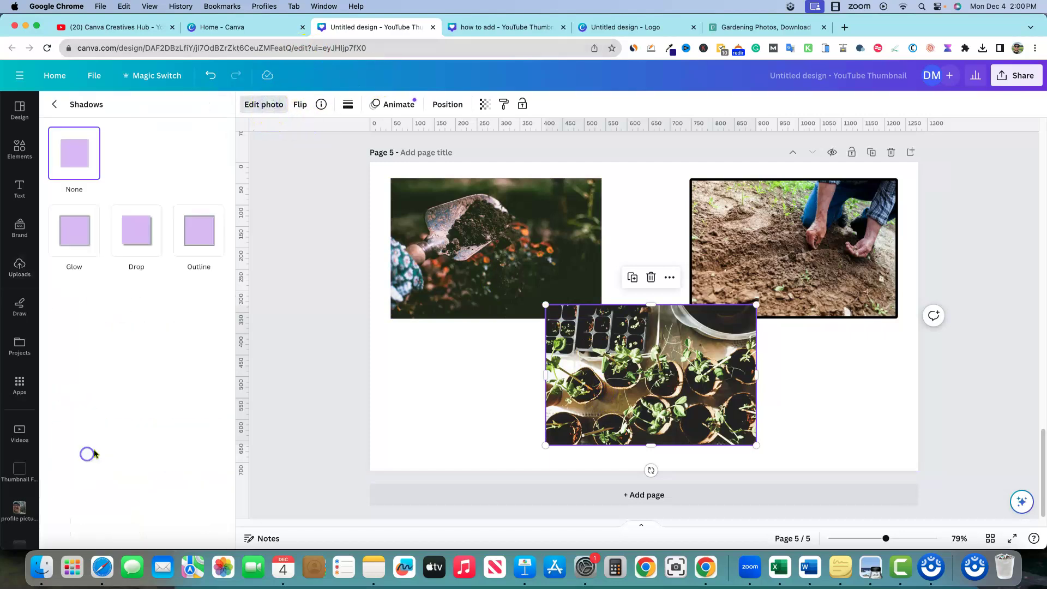
left_click(84, 235)
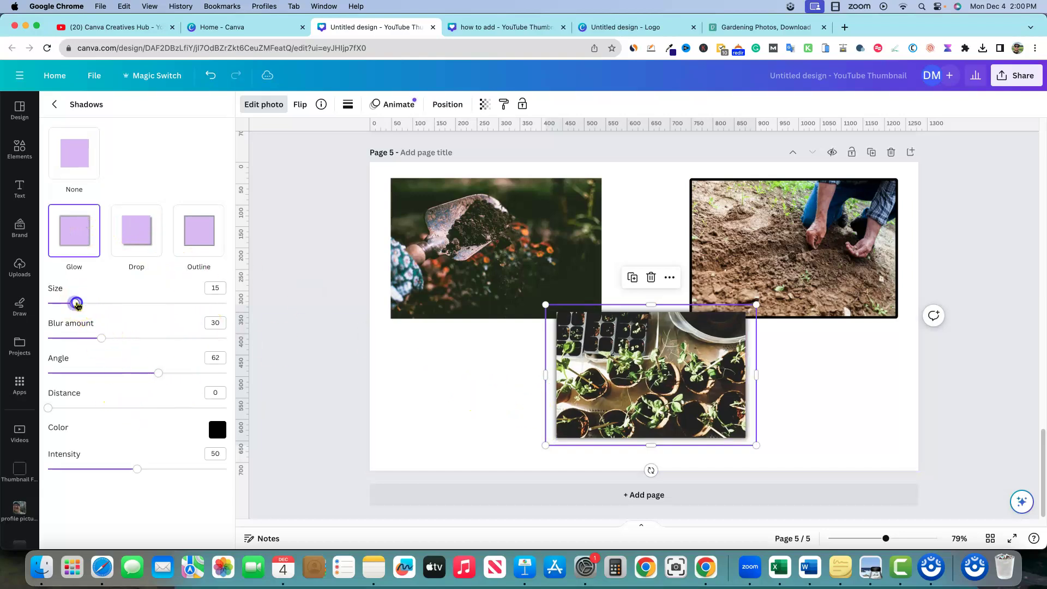
left_click_drag(77, 304, 96, 338)
left_click(804, 413)
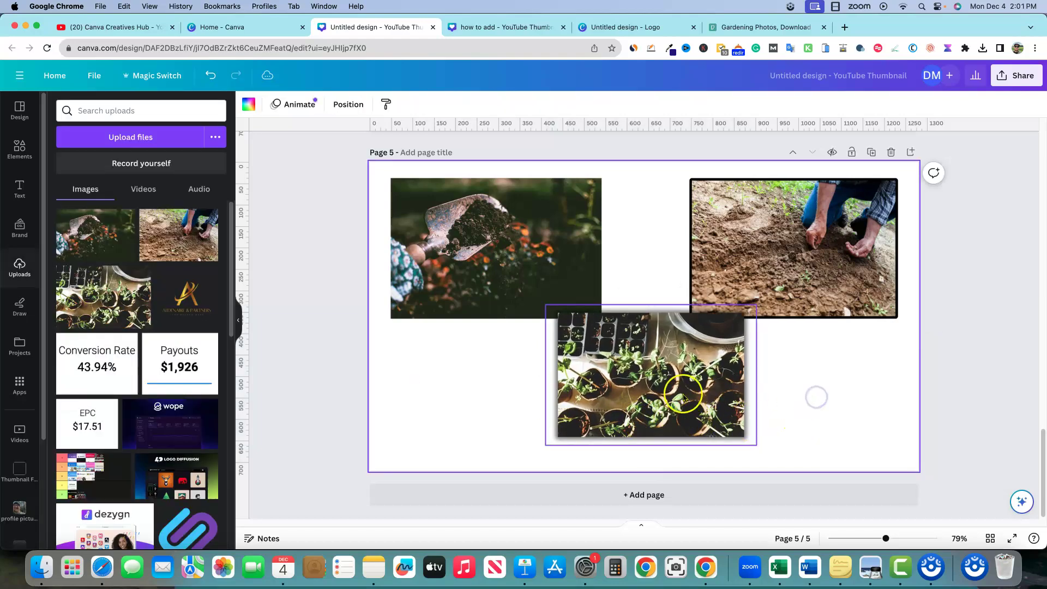
- Enlarge the seedlings photo slightly, centre it, and scroll back to page 4
left_click(599, 410)
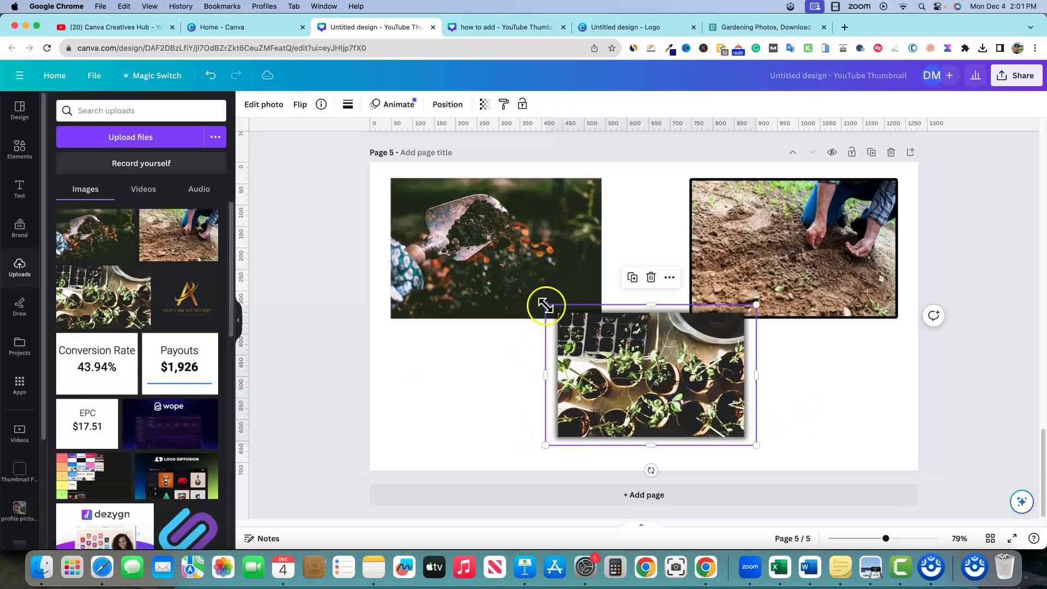
left_click_drag(543, 304, 491, 274)
left_click_drag(567, 334, 616, 377)
left_click(872, 369)
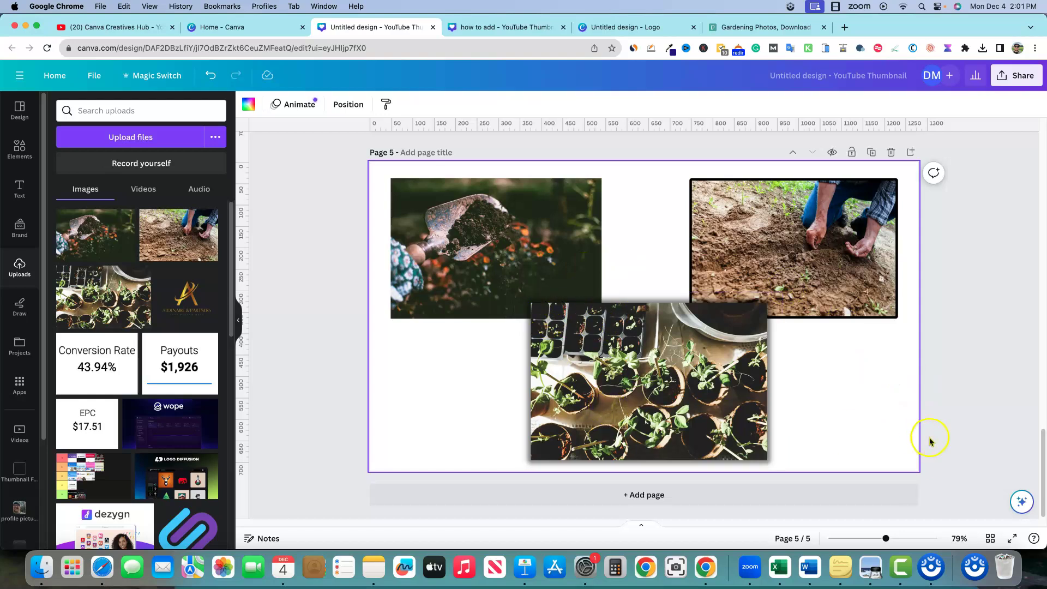
left_click(964, 415)
scroll(900, 344, "up", 8)
scroll(894, 355, "down", 3)
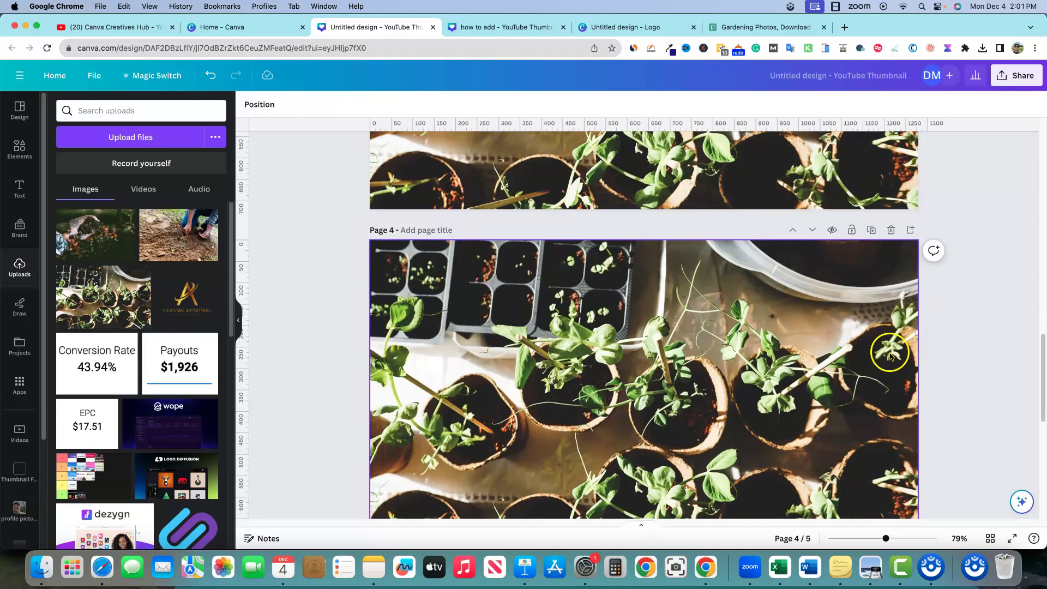
left_click(944, 317)
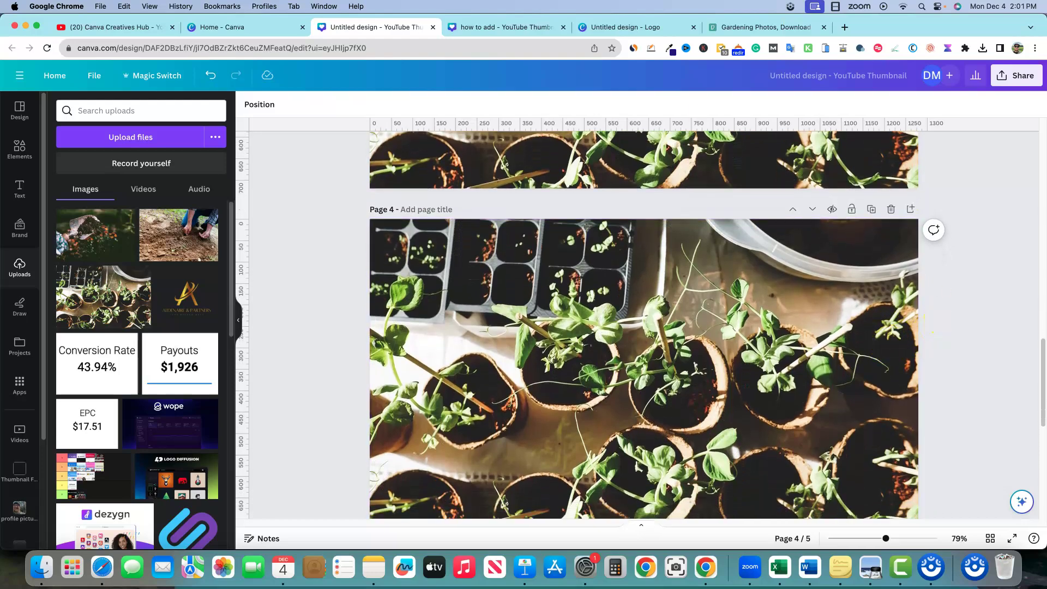
- Capture a screenshot of the top rows of the Pexels gardening photo grid
left_click(733, 27)
scroll(584, 382, "up", 5)
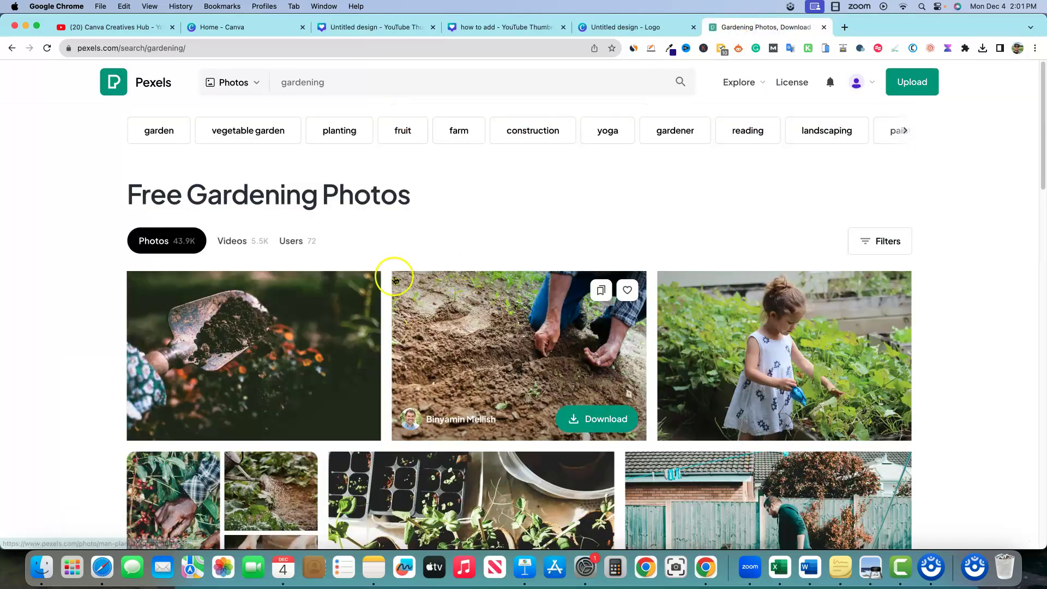
scroll(357, 279, "down", 4)
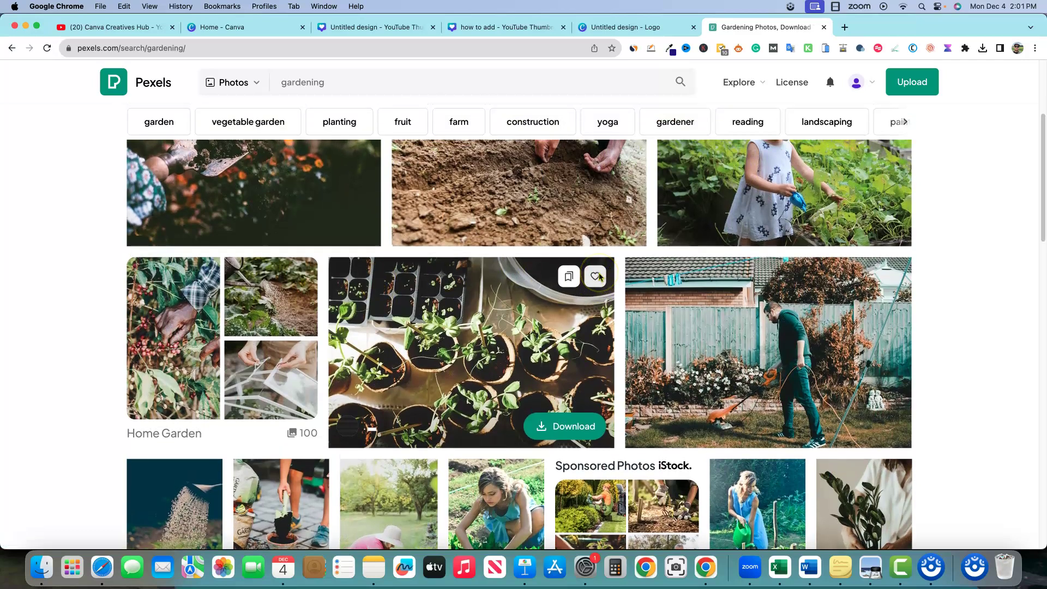
scroll(611, 277, "up", 1)
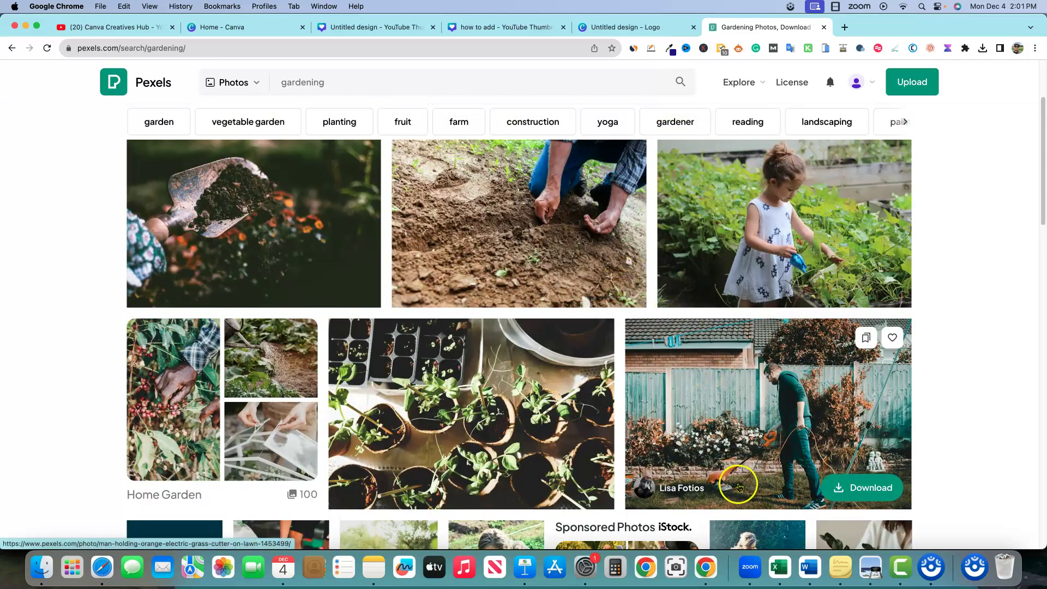
left_click(681, 567)
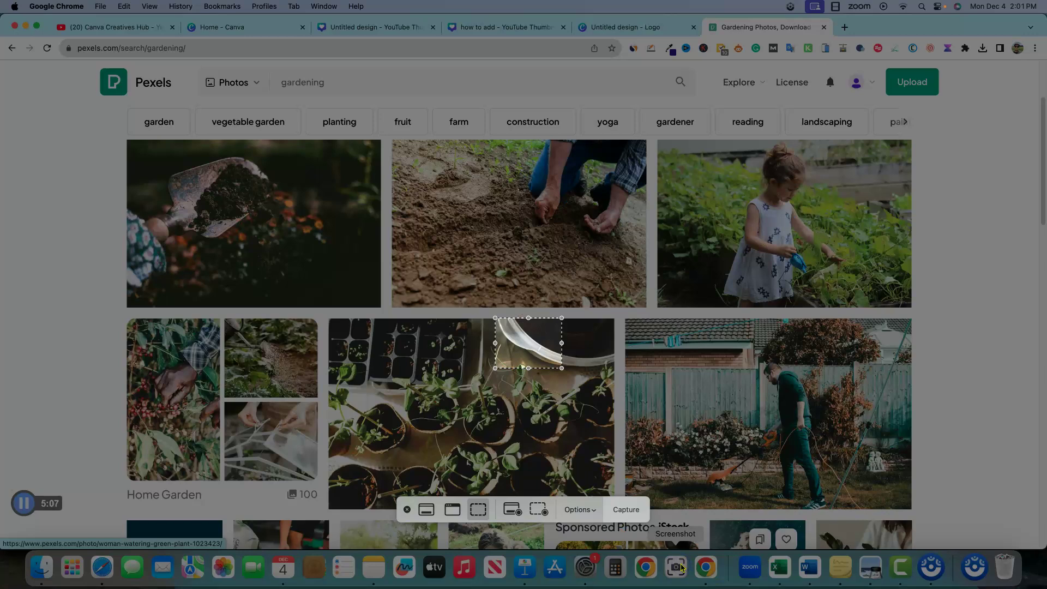
left_click_drag(495, 318, 117, 124)
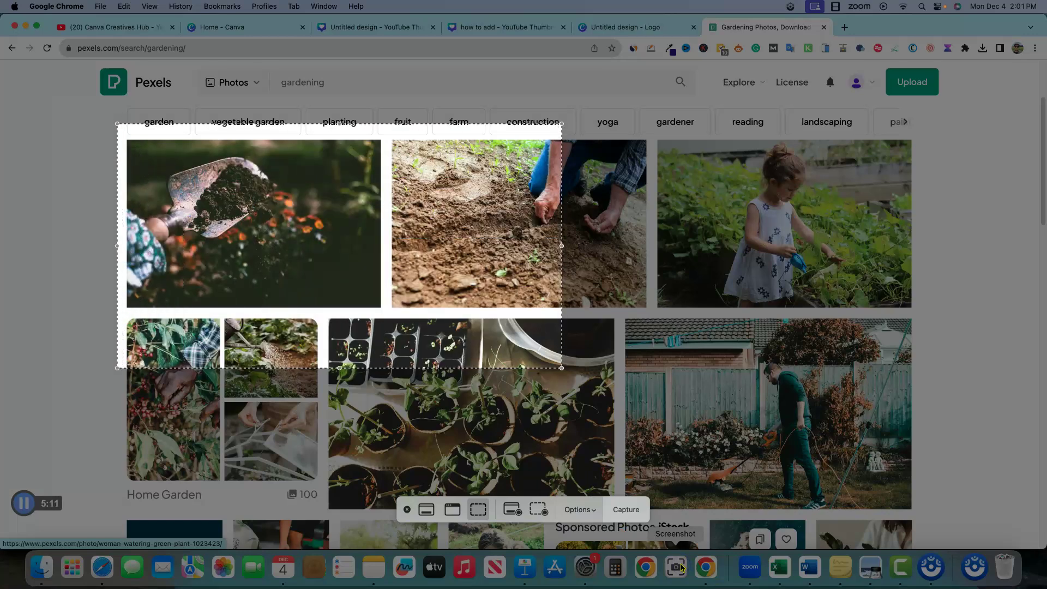
left_click_drag(561, 368, 851, 480)
left_click(626, 510)
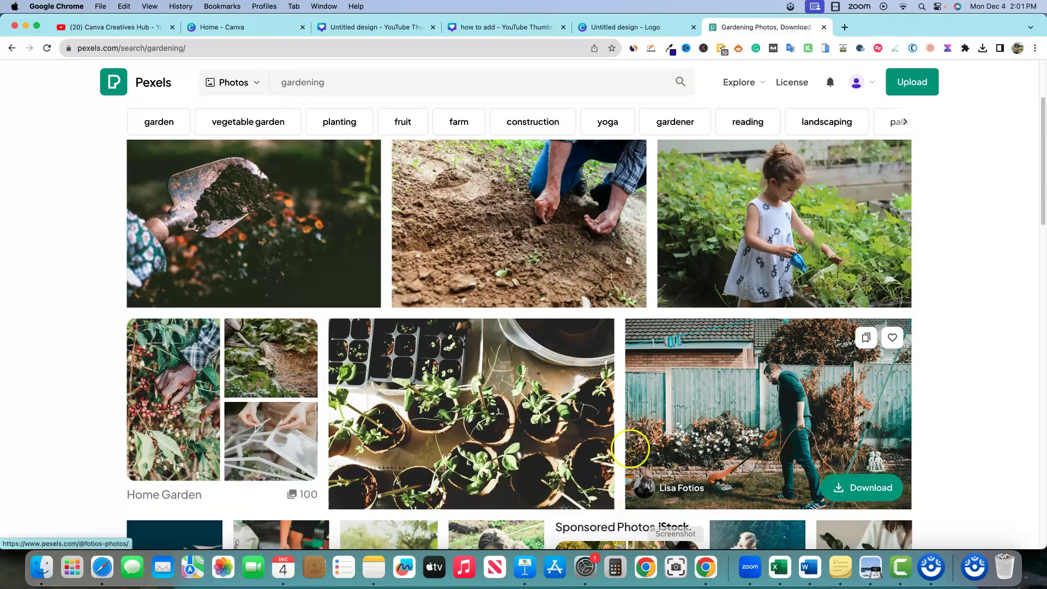
- Copy the captured screenshot image to the clipboard and close the preview
left_click(986, 514)
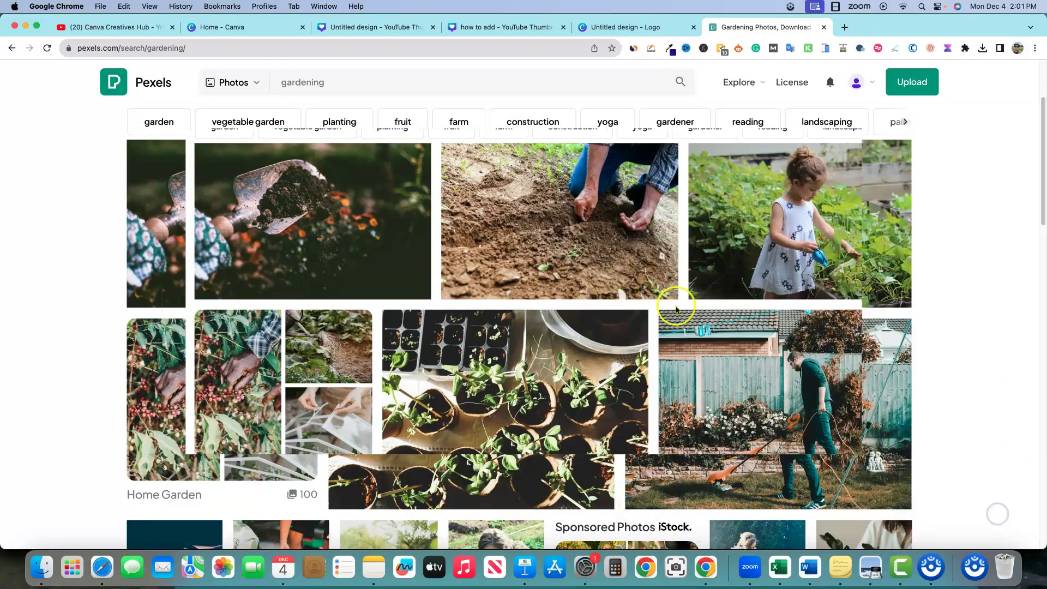
right_click(621, 295)
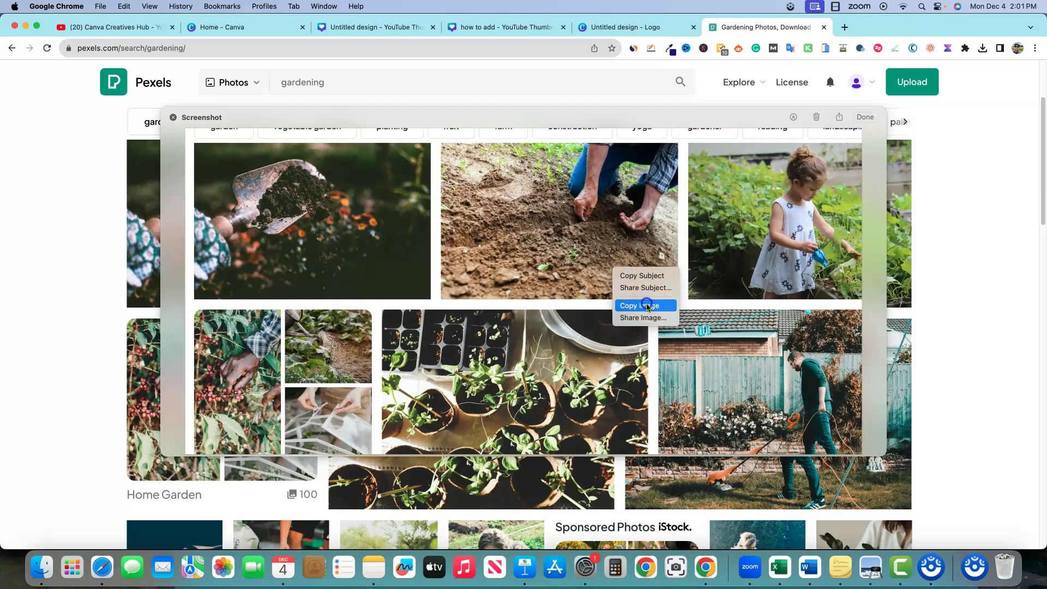
left_click(636, 304)
left_click(865, 117)
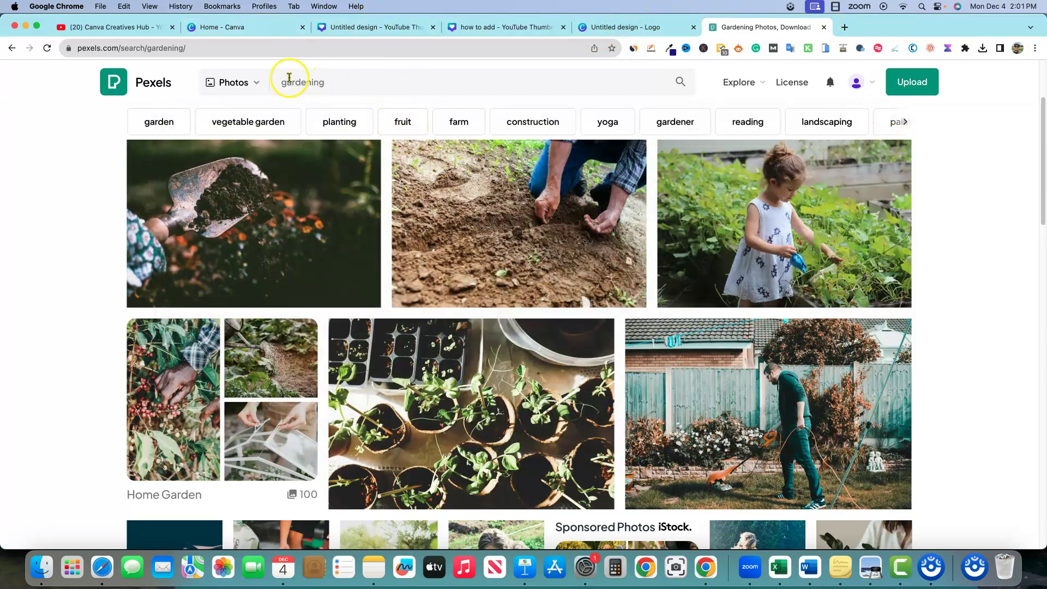
- Paste the copied gardening-photos screenshot onto the seedlings photo on page 4
left_click(371, 26)
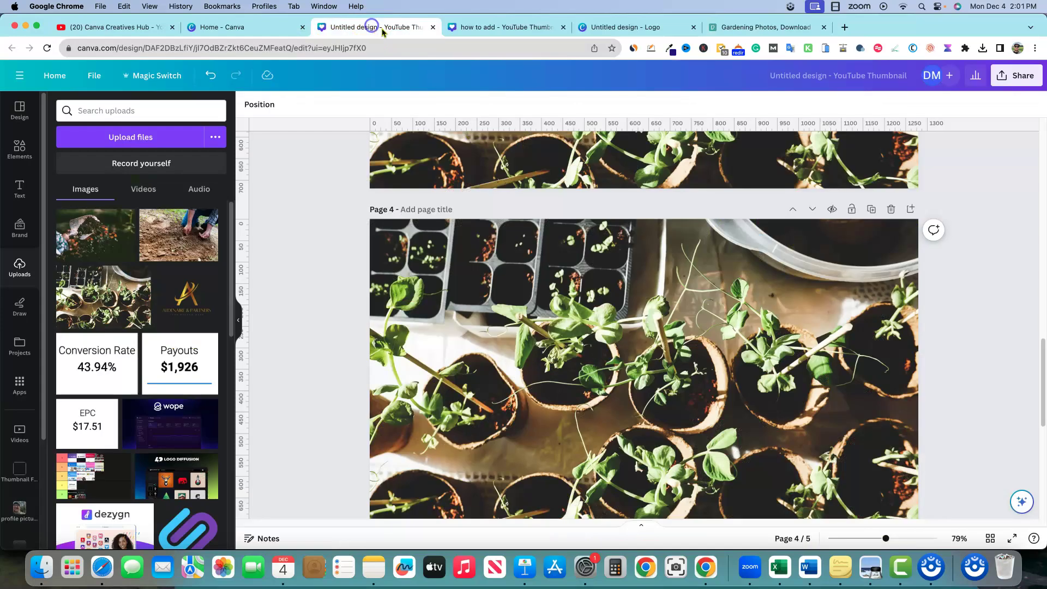
left_click(524, 357)
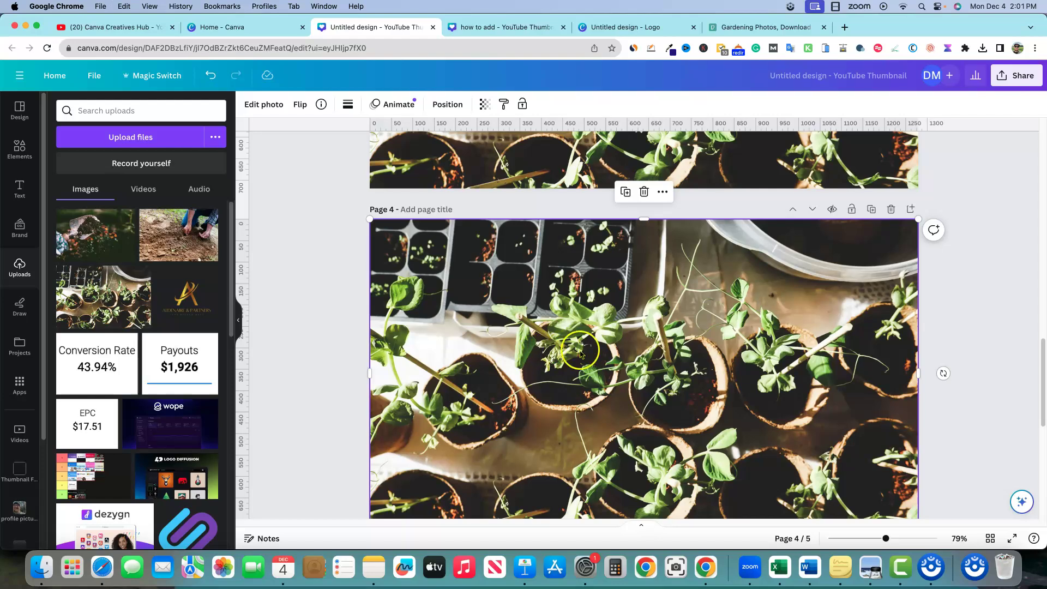
key("super+v")
left_click_drag(572, 355, 513, 346)
scroll(577, 367, "down", 5)
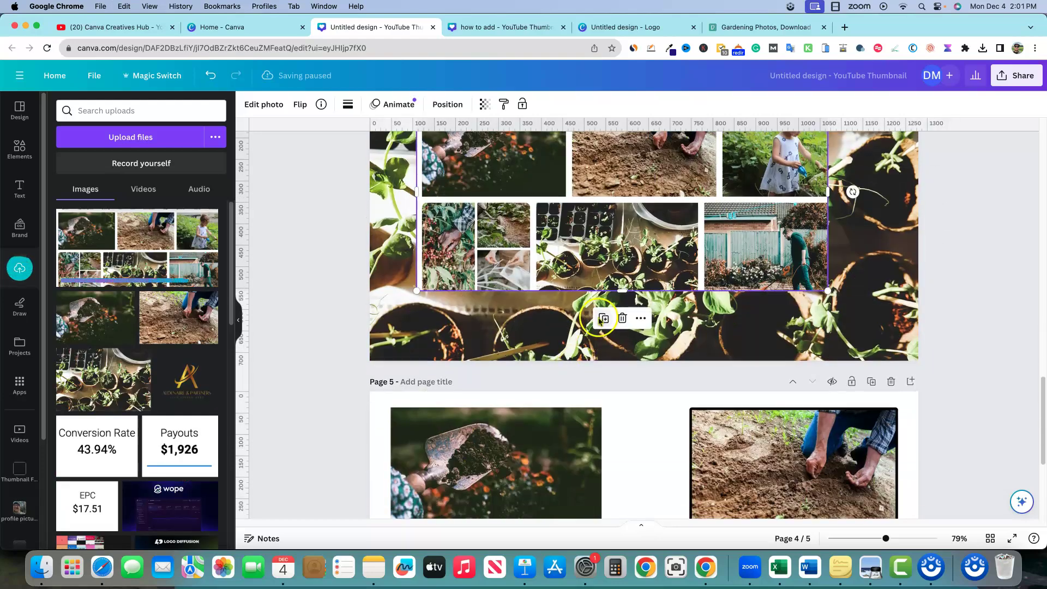
scroll(577, 367, "up", 3)
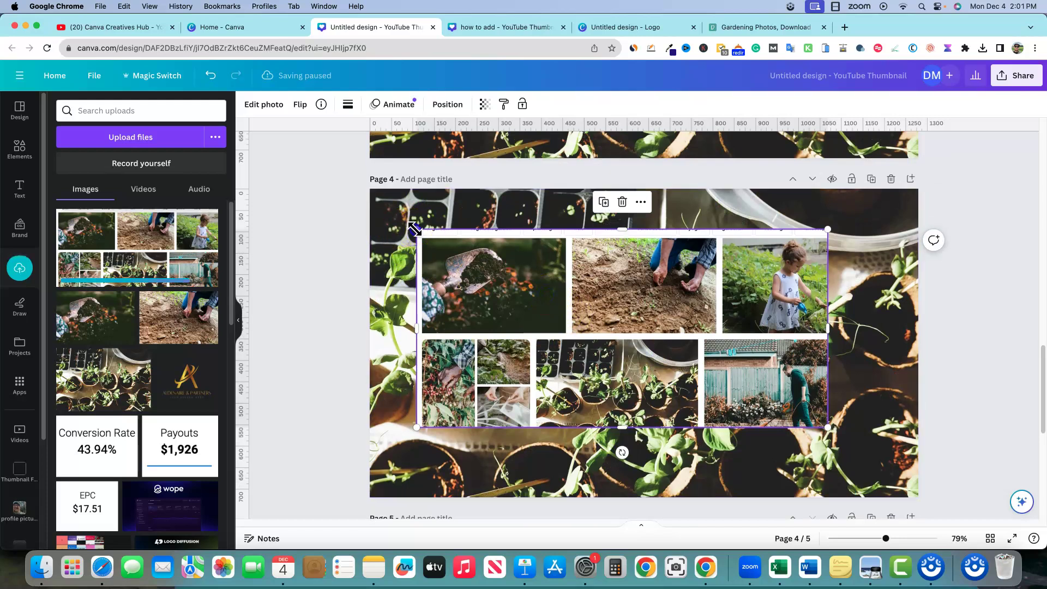
- Resize the pasted collage and nudge it until it sits centred on page 4
mouse_move(424, 233)
left_mouse_down()
mouse_move(626, 335)
mouse_move(419, 222)
mouse_move(419, 231)
left_mouse_up()
left_click_drag(597, 322, 657, 346)
left_click(953, 377)
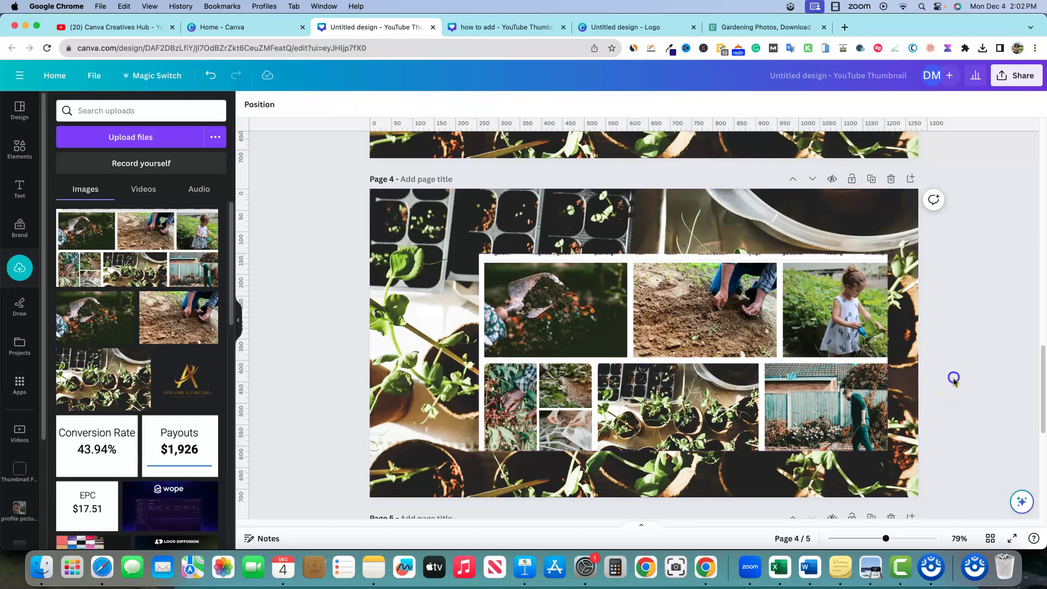
left_click_drag(731, 376, 706, 362)
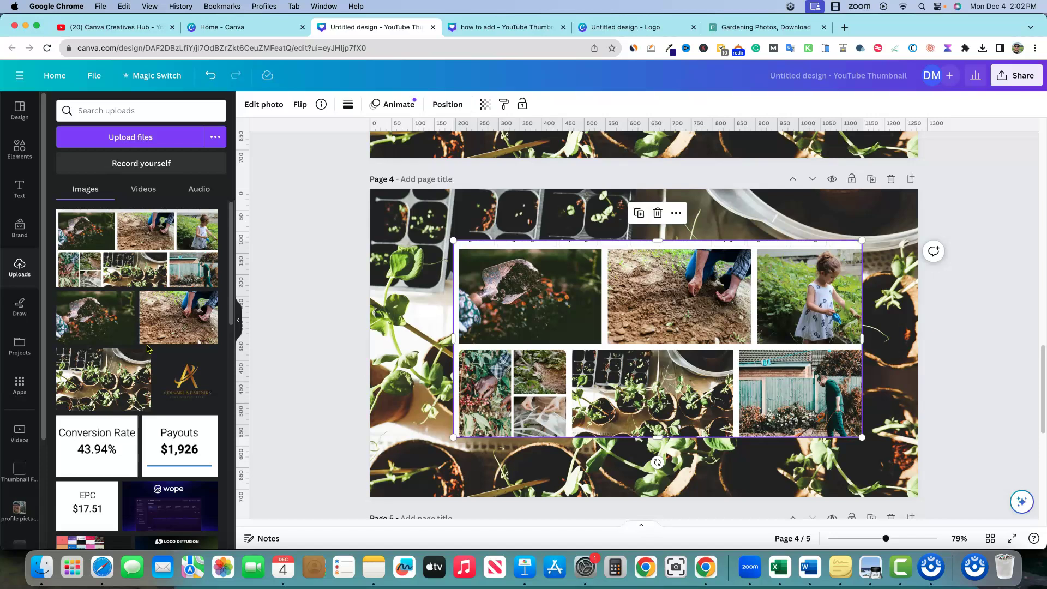
mouse_move(708, 369)
left_mouse_down()
mouse_move(695, 357)
mouse_move(691, 365)
left_mouse_up()
left_click(955, 363)
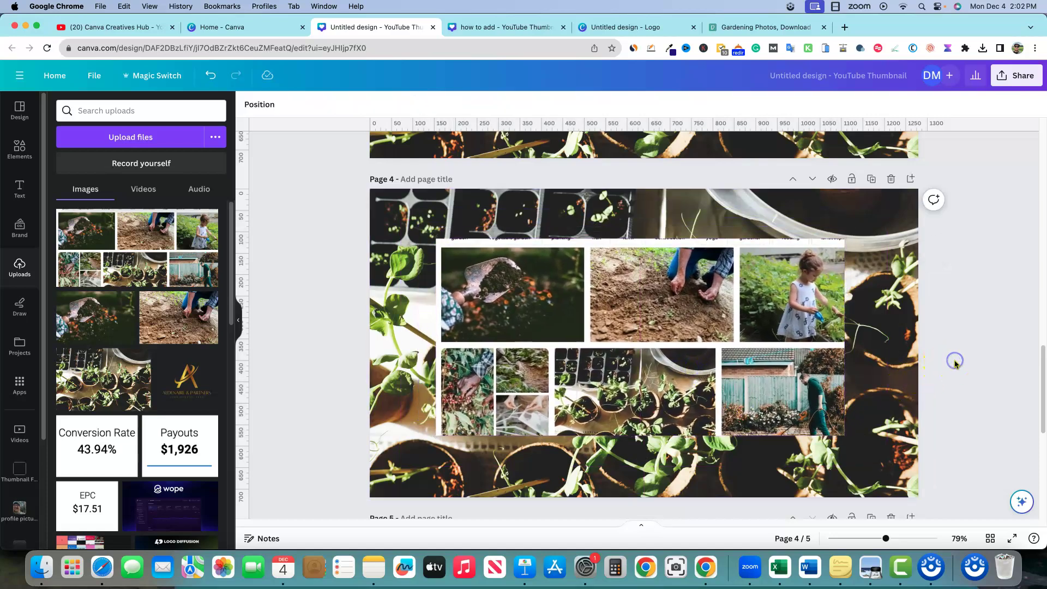
mouse_move(762, 329)
left_mouse_down()
mouse_move(774, 329)
mouse_move(765, 331)
left_mouse_up()
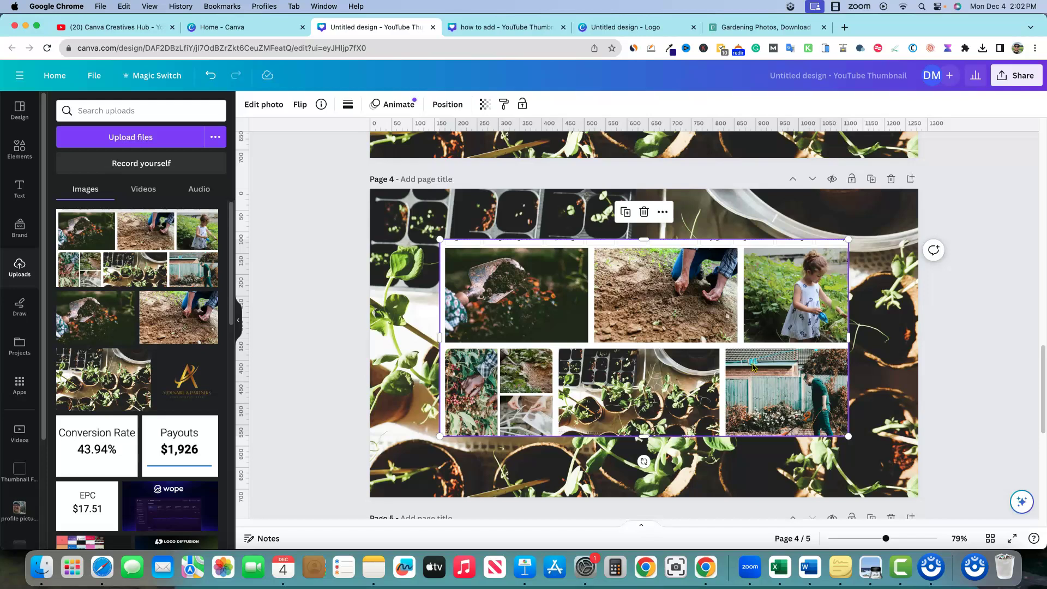
- Check the centred collage on page 4, then switch to the YouTube channel page
left_click(938, 345)
left_click(730, 362)
left_click(963, 366)
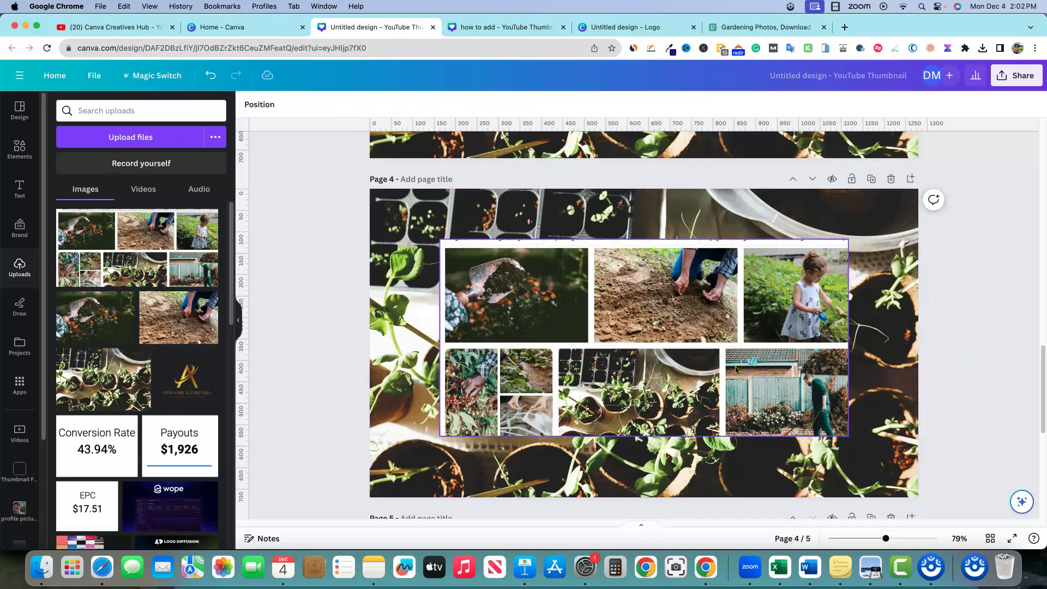
scroll(735, 370, "up", 15)
scroll(735, 369, "down", 20)
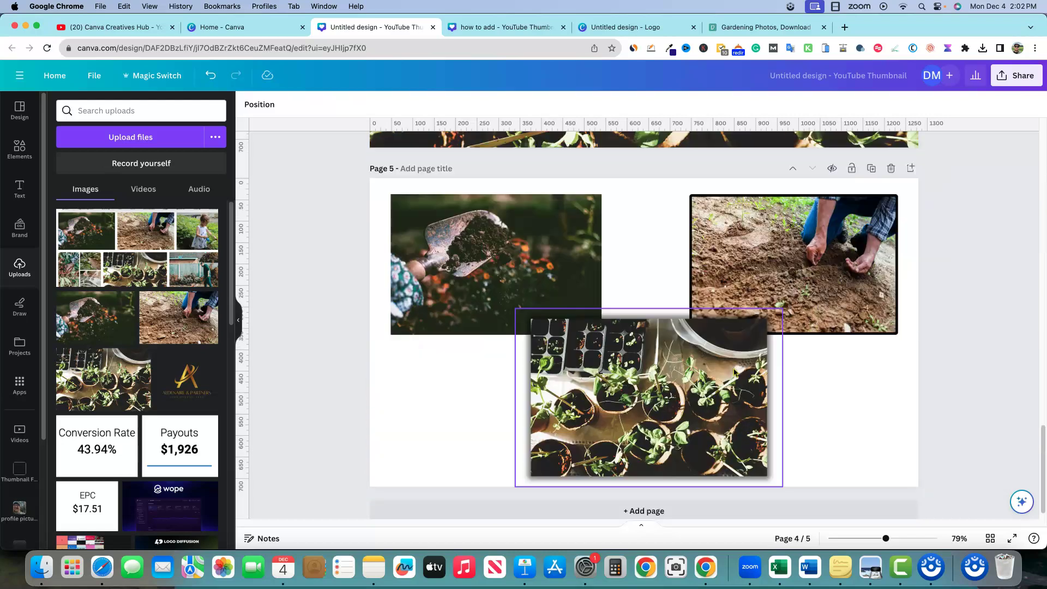
scroll(735, 371, "down", 1)
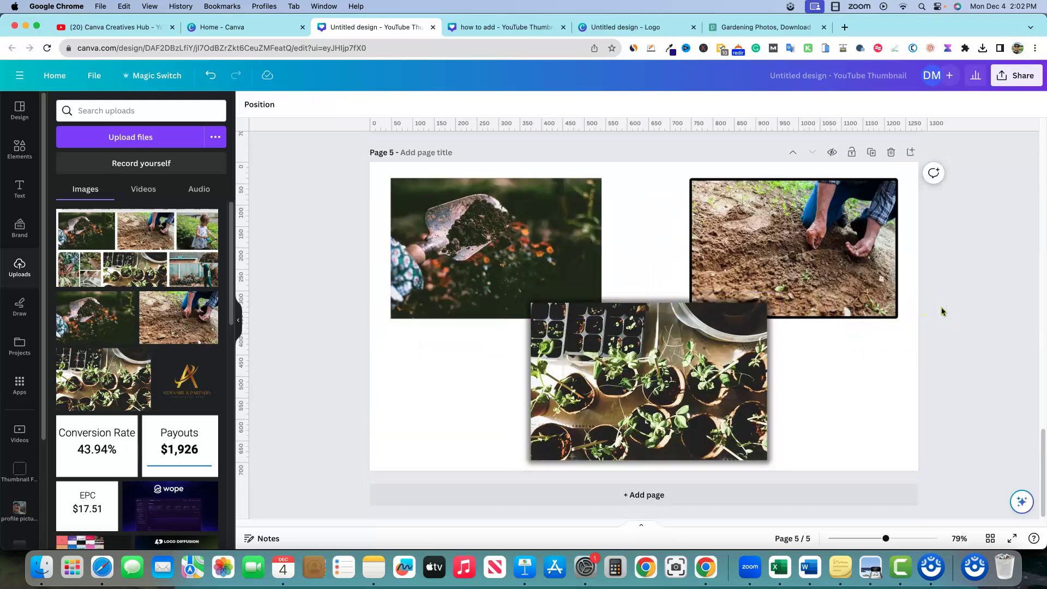
left_click(109, 27)
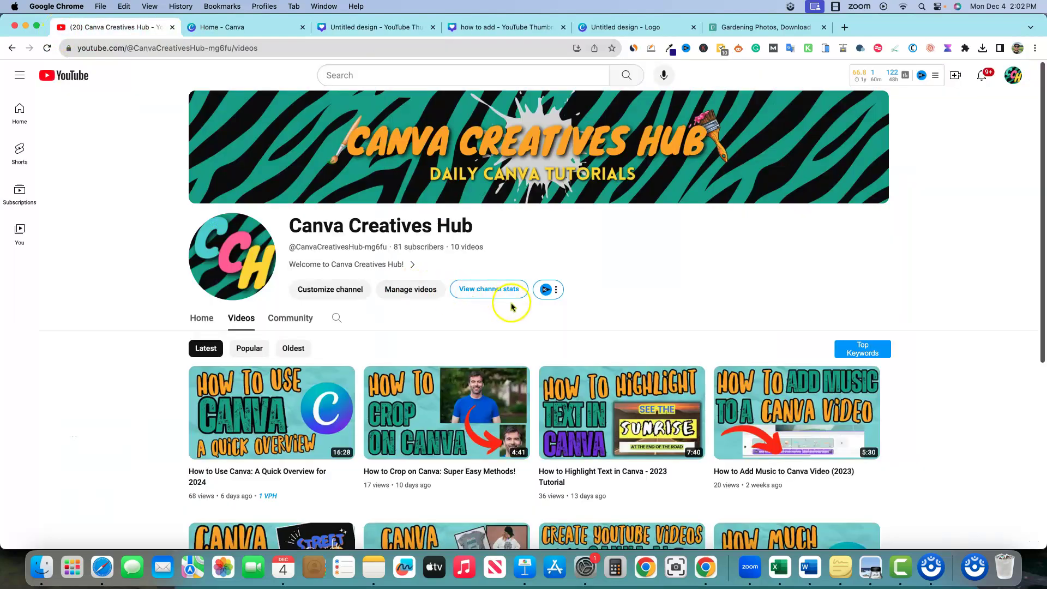